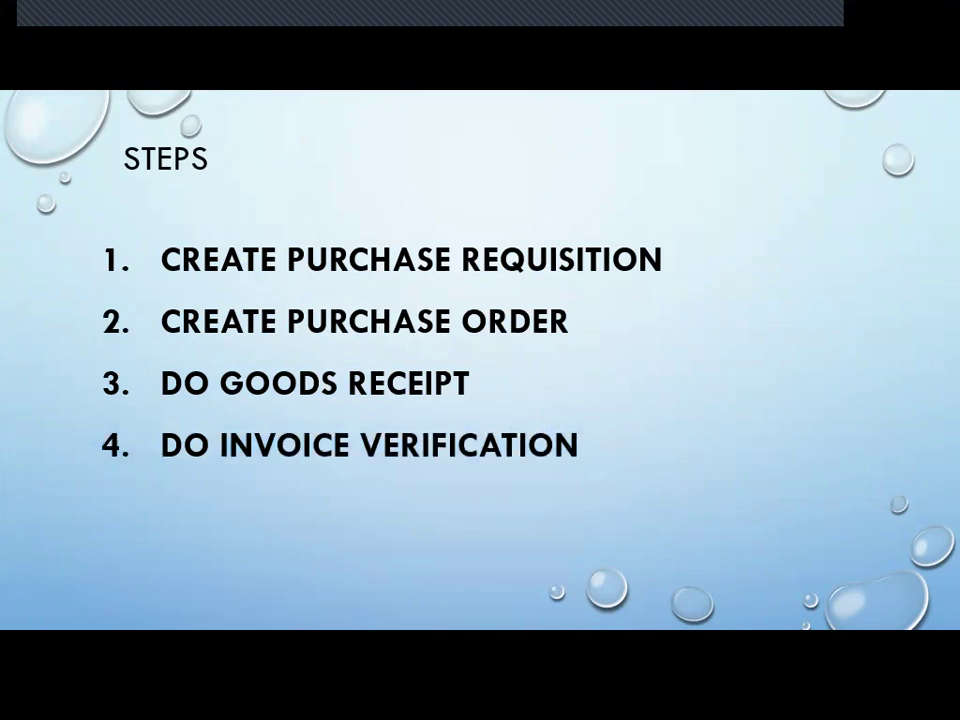
- End the PowerPoint slide show to return to SAP Easy Access
key("Escape")
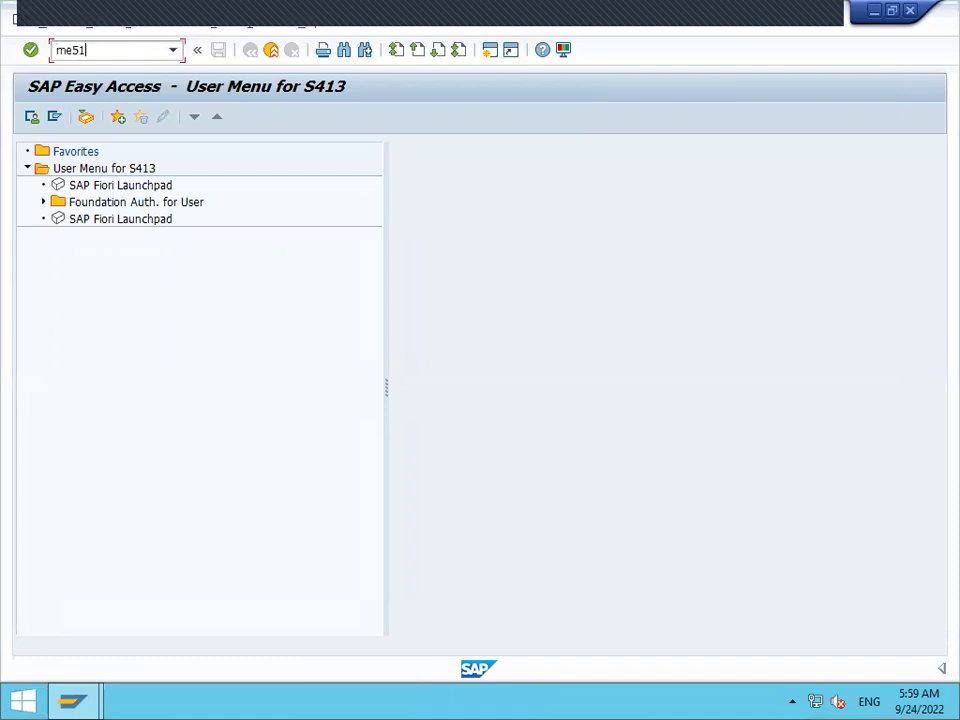
- Run ME51N and enter item 10: material 115, quantity 100, plant HK02
key("Return")
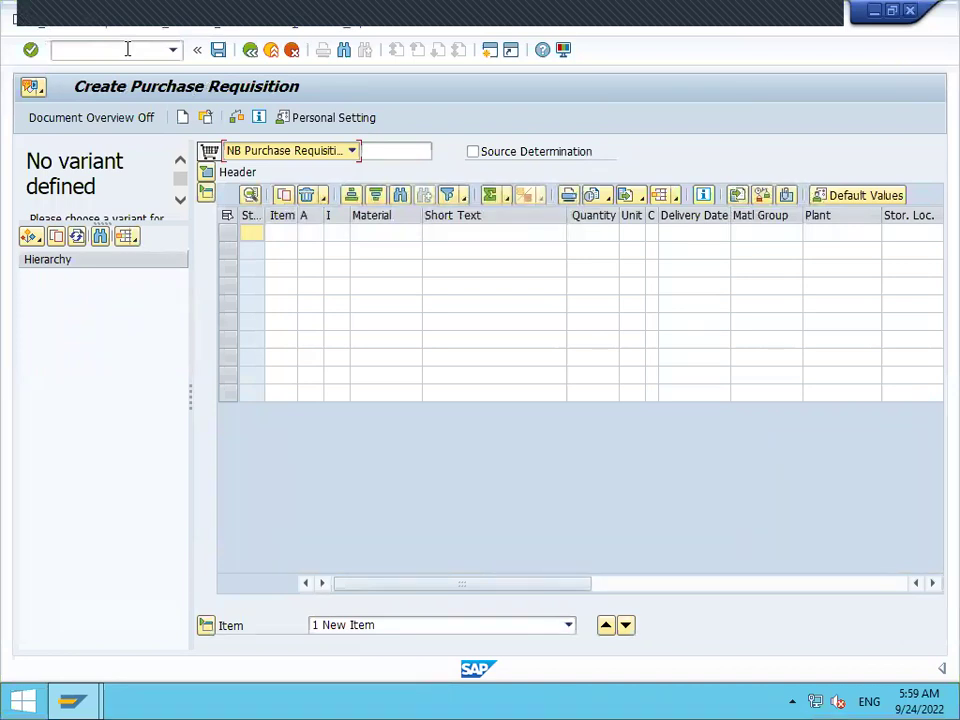
left_click(362, 240)
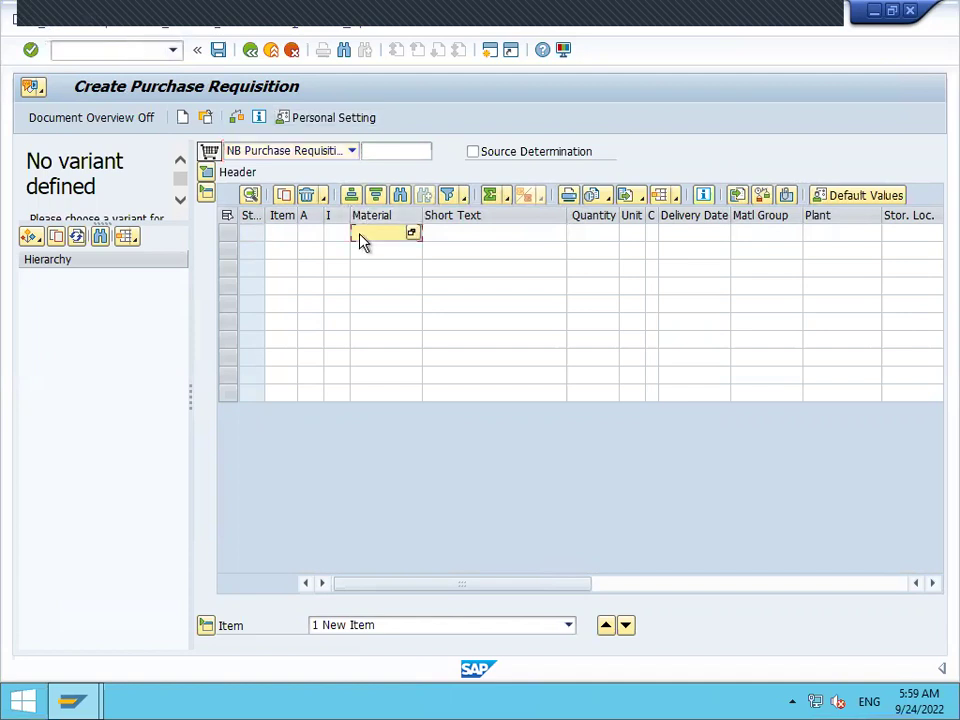
type("115")
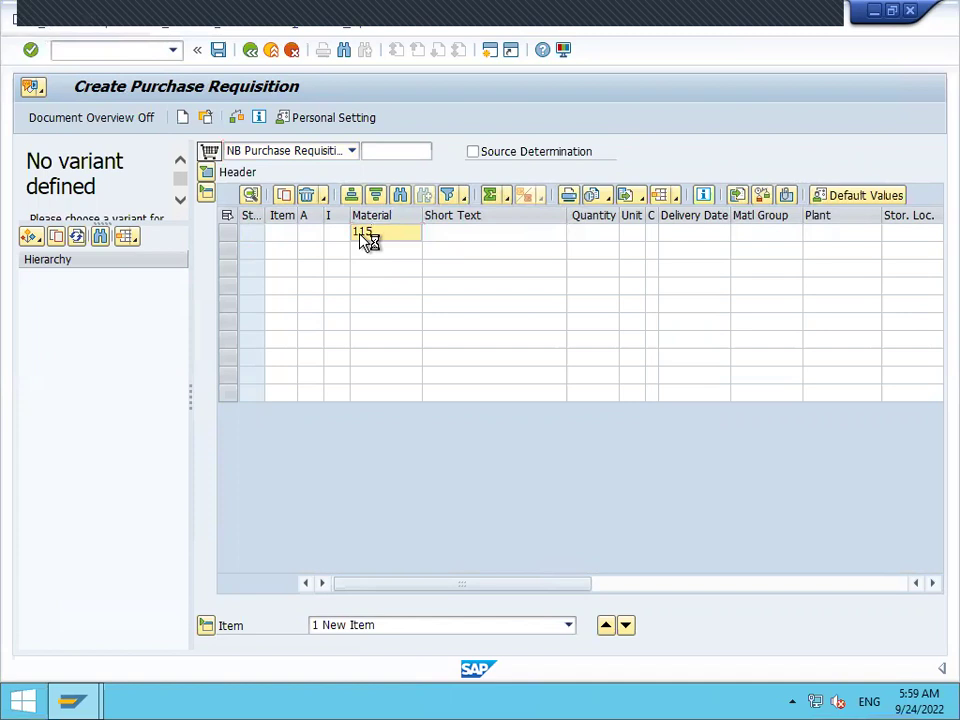
key("Return")
type("10")
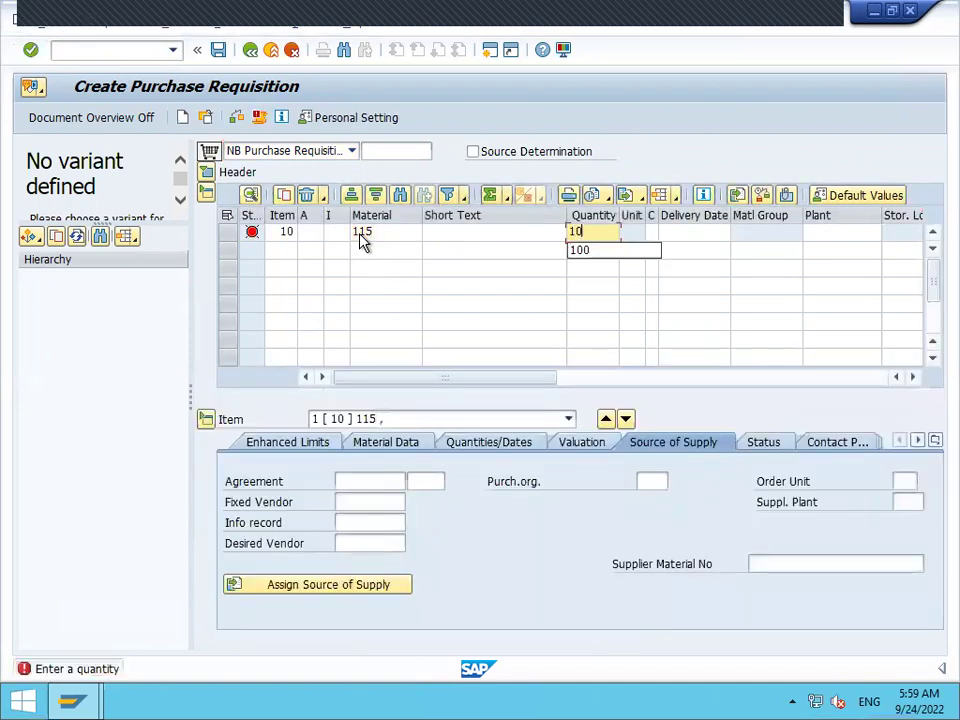
type("0")
key("Return")
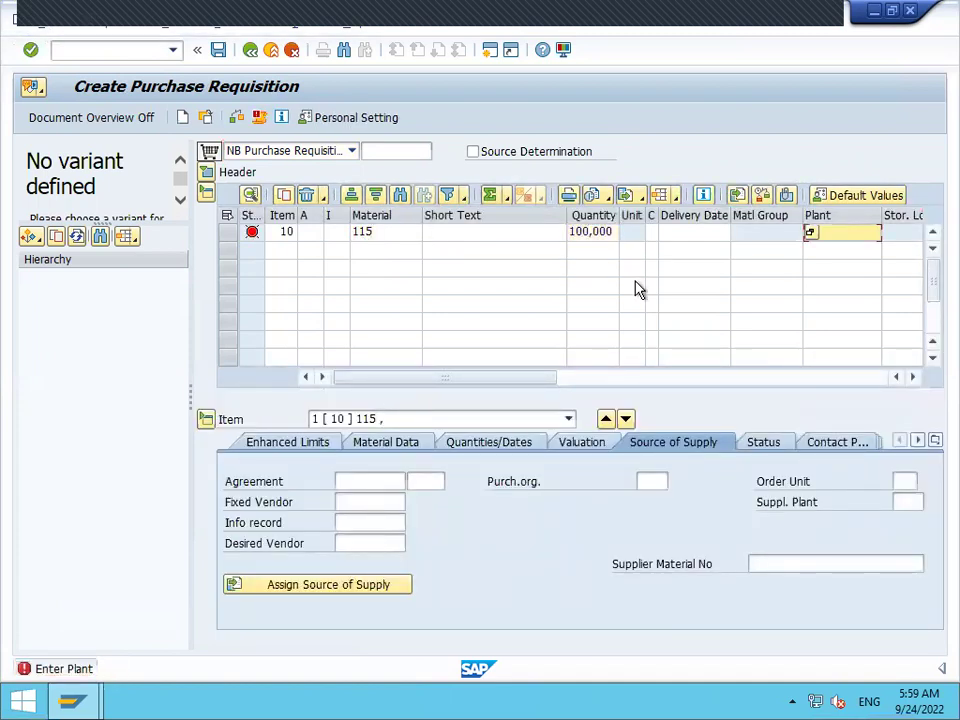
type("HK02")
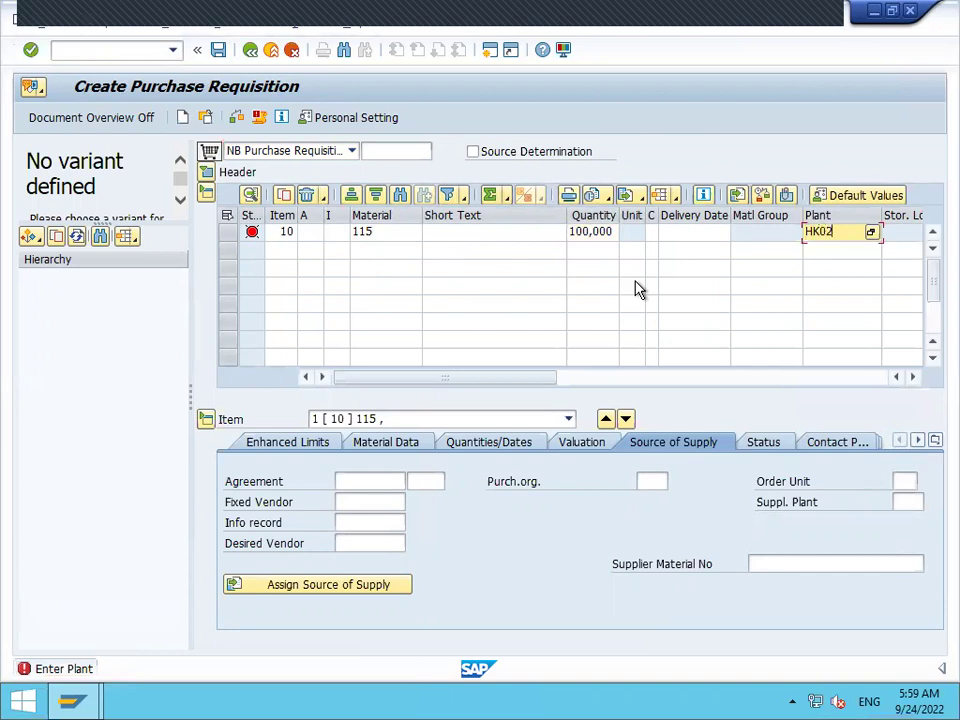
key("Return")
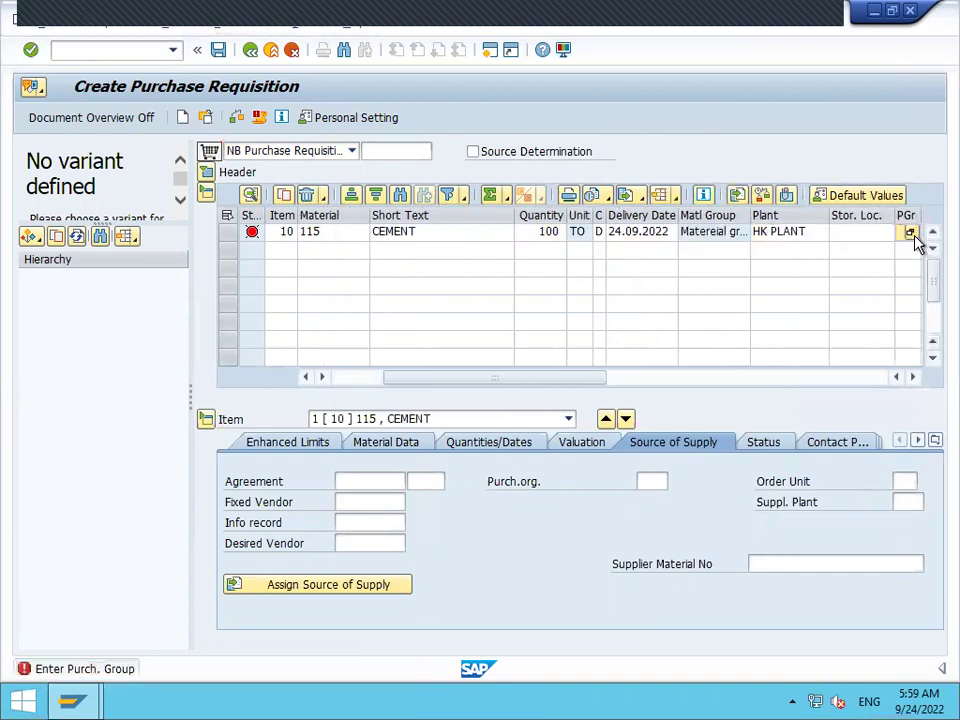
left_click(910, 233)
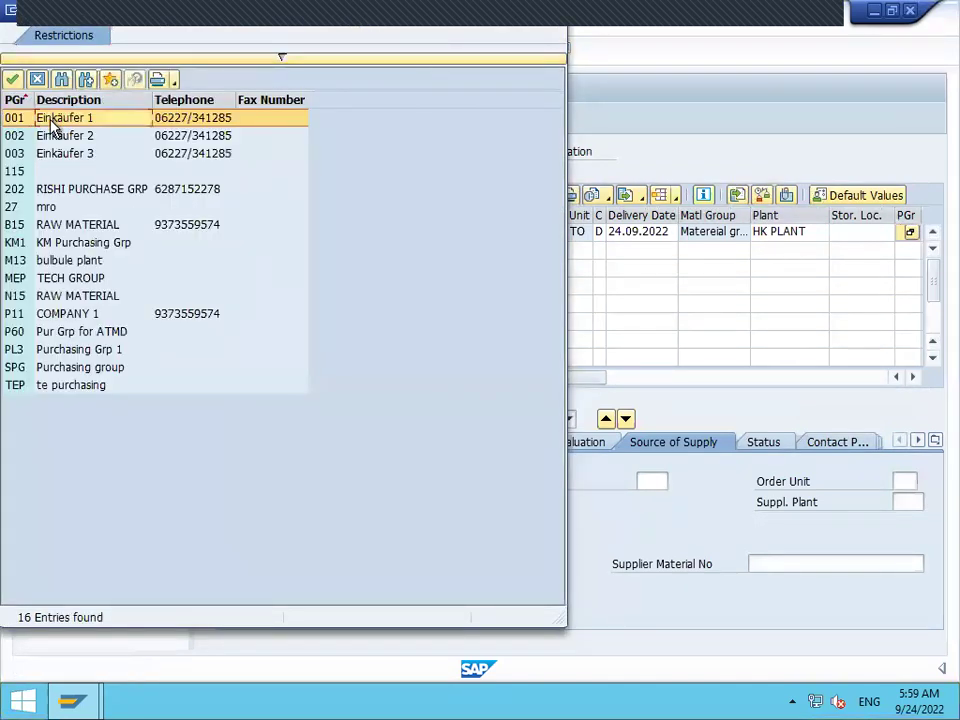
- Give the cement item purchasing group 001 and storage location PLANT
double_click(52, 125)
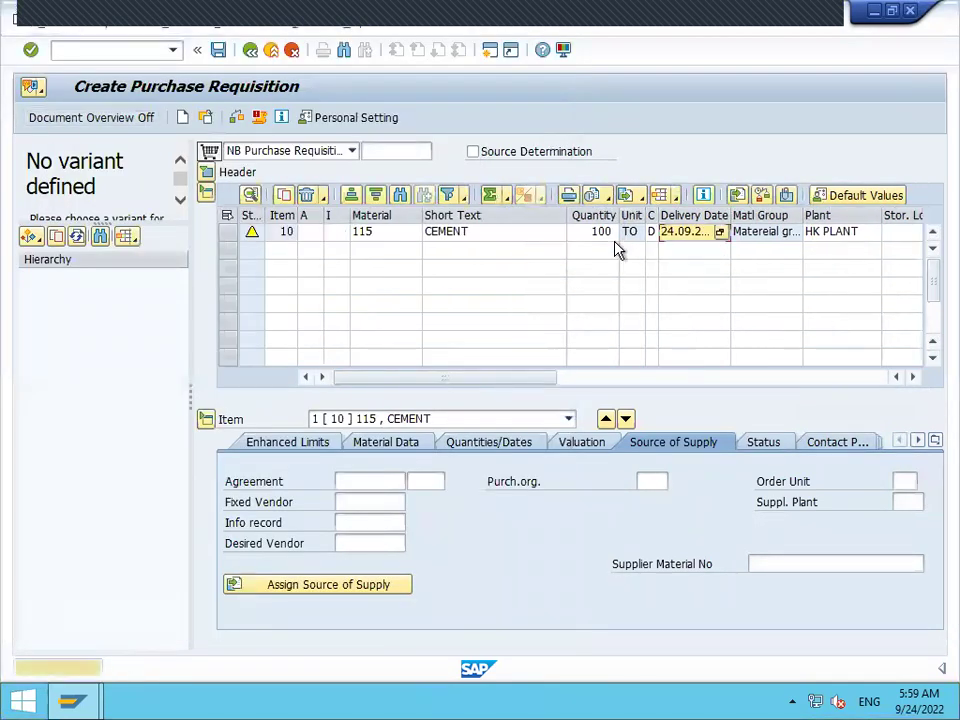
left_click(897, 234)
type("HK")
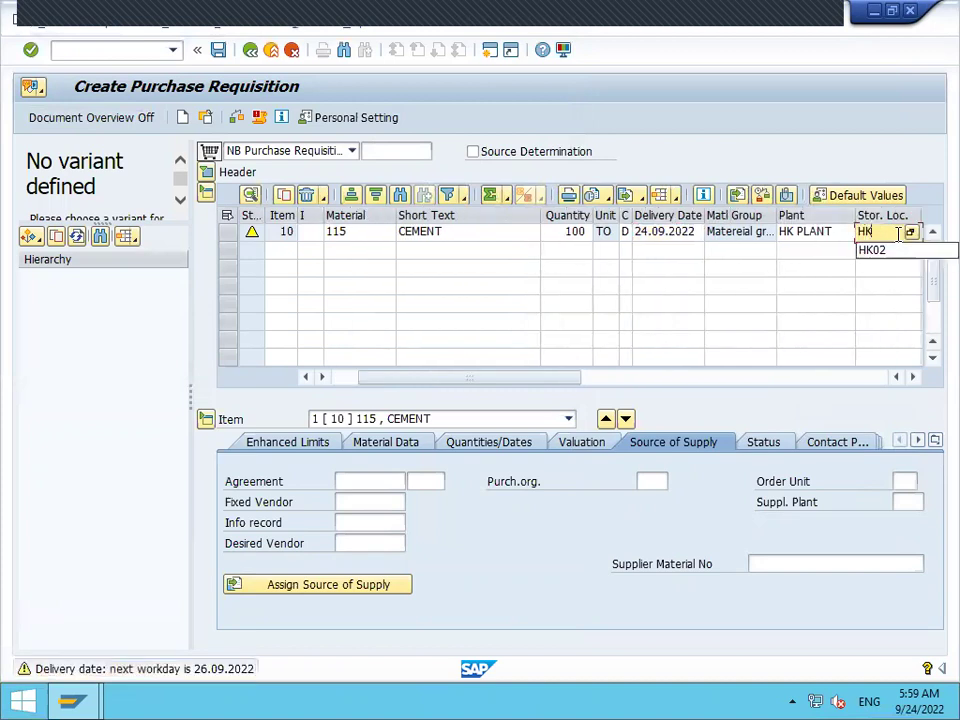
type("02")
double_click(897, 234)
type("PLANT")
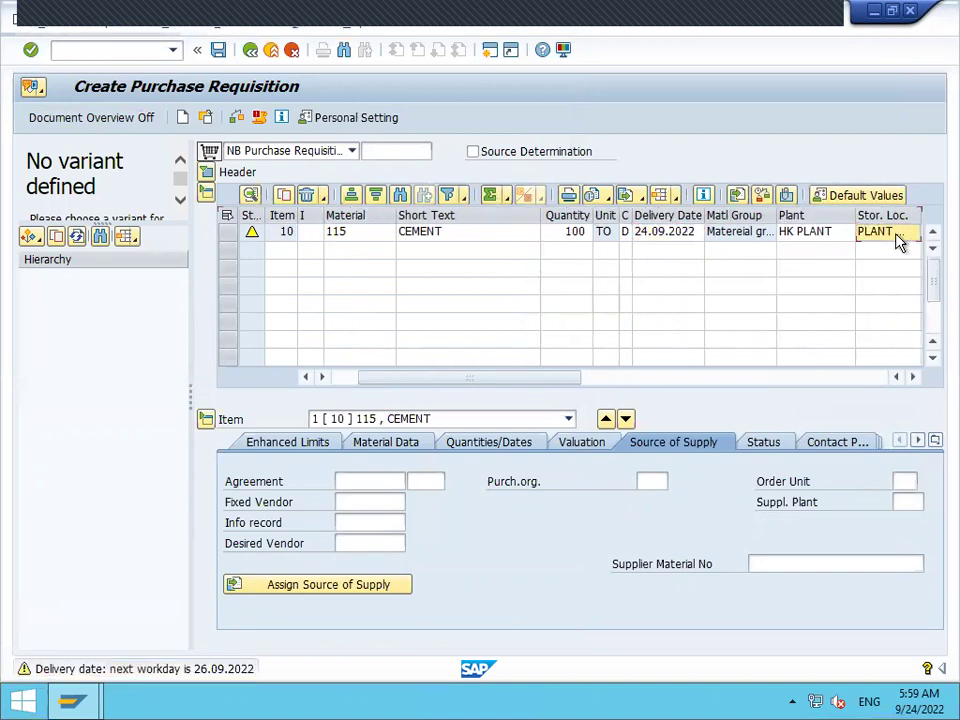
key("Return")
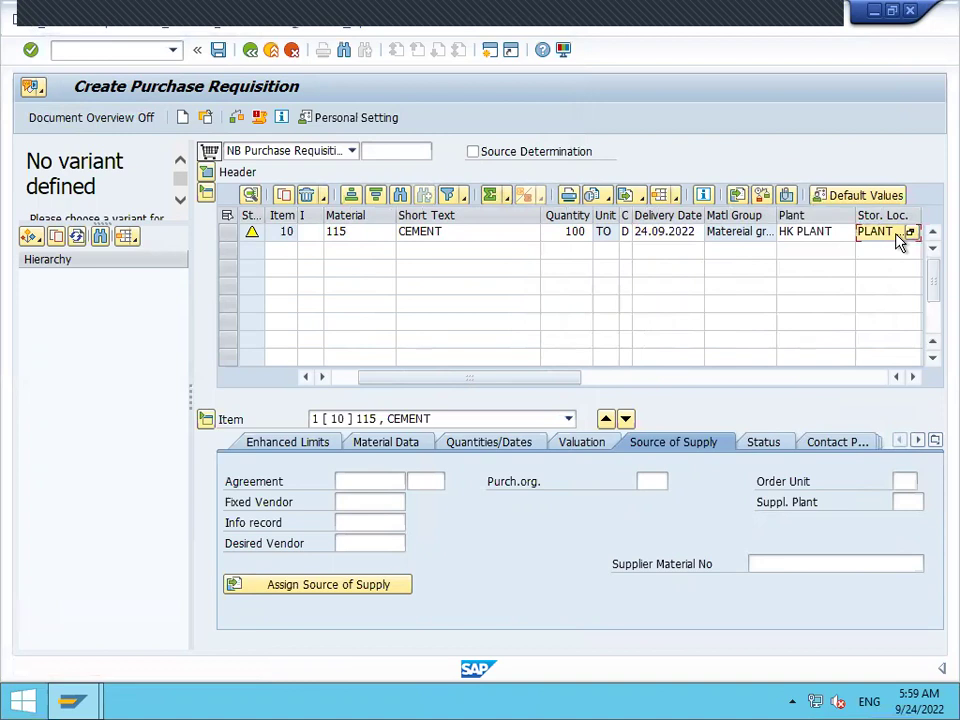
- Save the purchase requisition to get its new requisition number
left_click(485, 243)
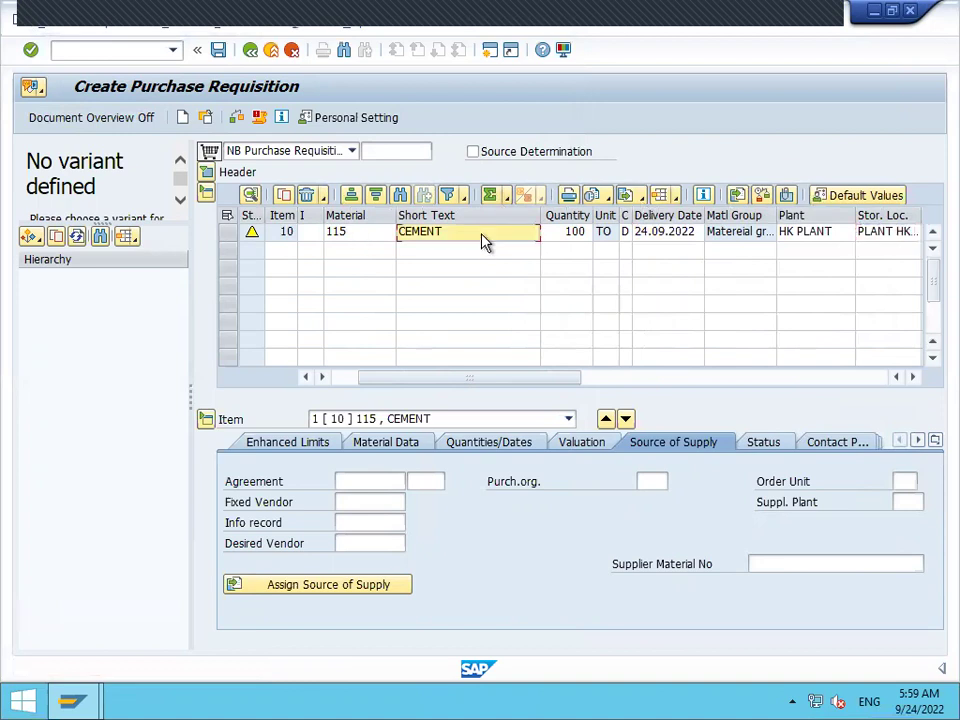
left_click(577, 231)
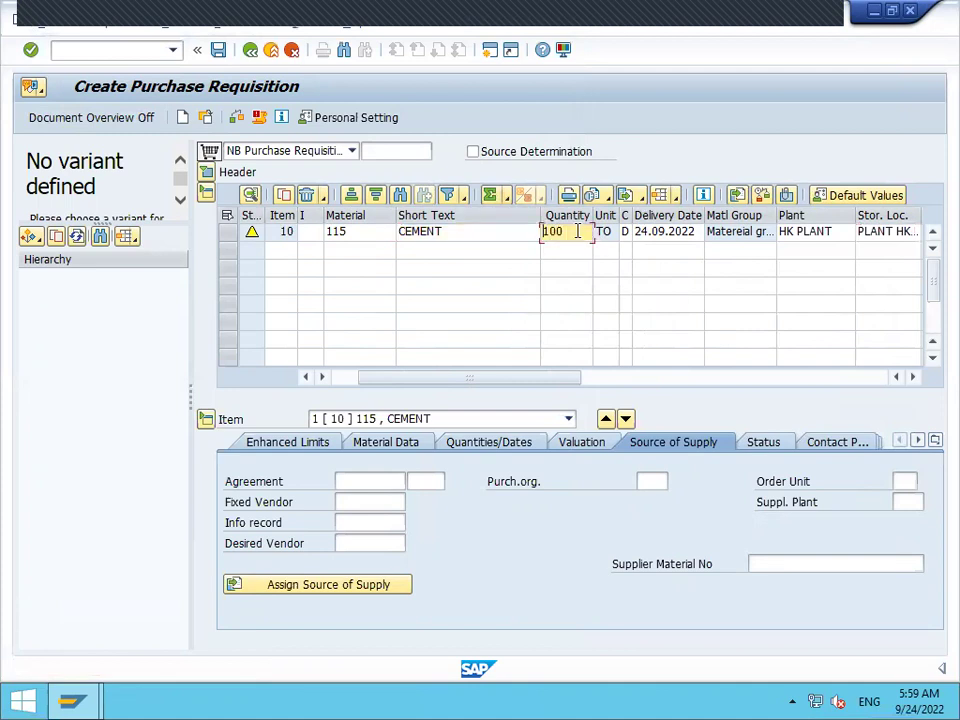
left_click(219, 52)
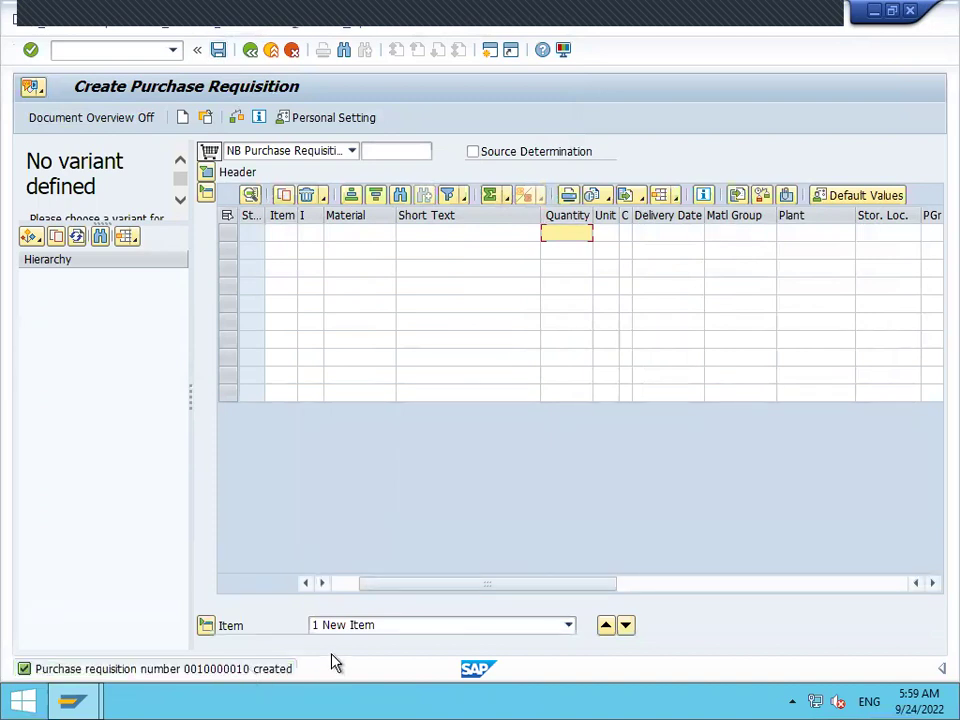
- Run ME21N, list My purchase requisitions in the document overview, and select the newest
left_click(271, 49)
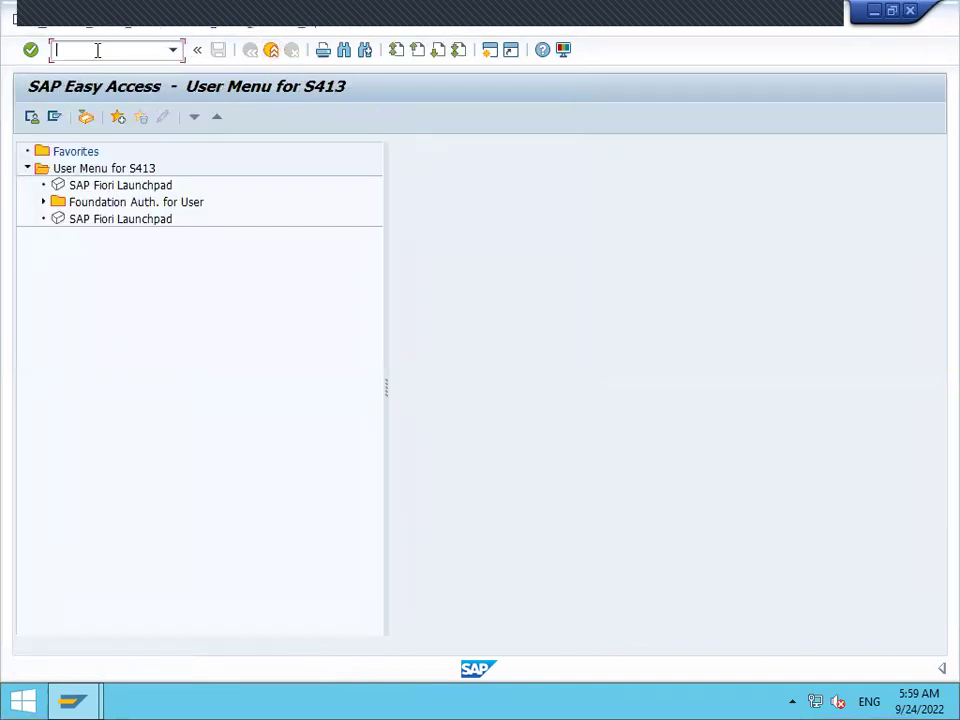
type("ME21N")
key("Return")
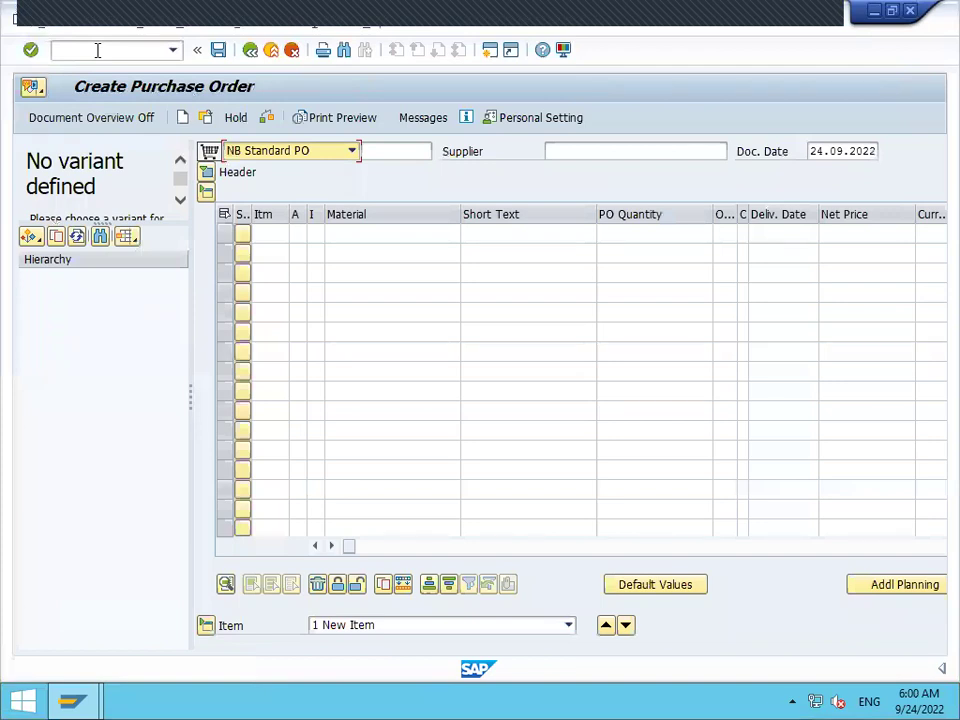
left_click(35, 241)
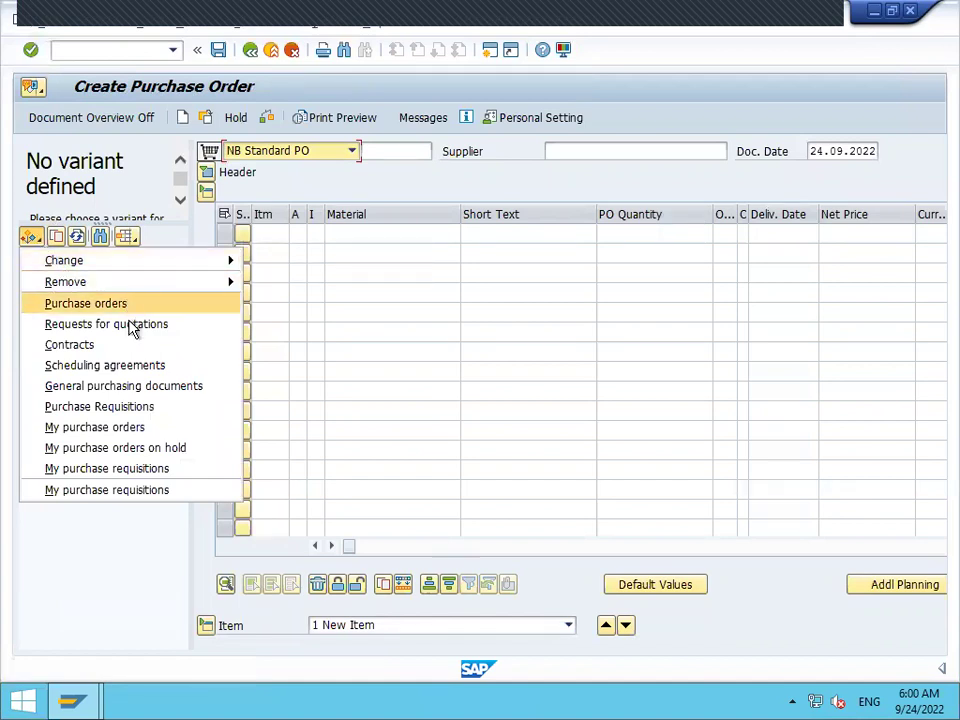
left_click(138, 478)
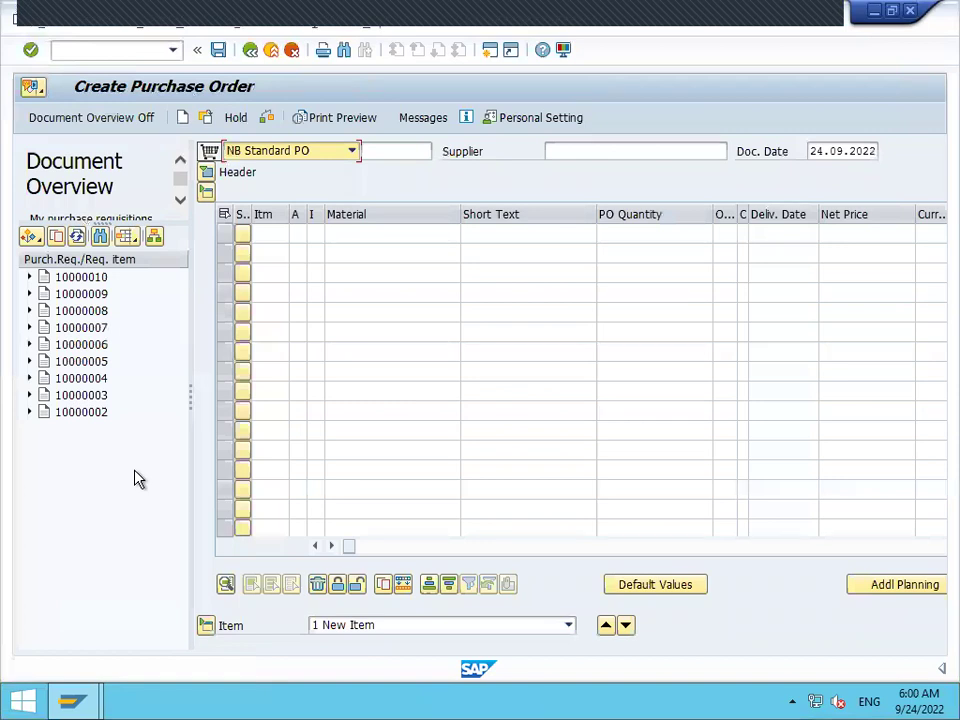
left_click(72, 280)
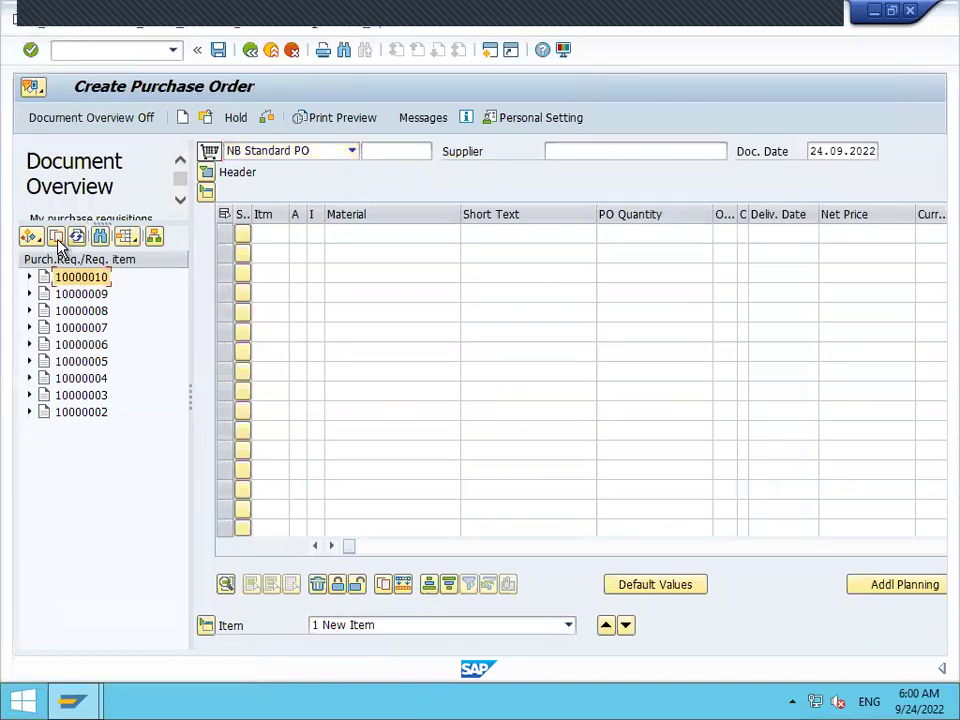
- Adopt the cement item, enter supplier HGT INDS's number and purchasing organisation HK02
left_click(56, 237)
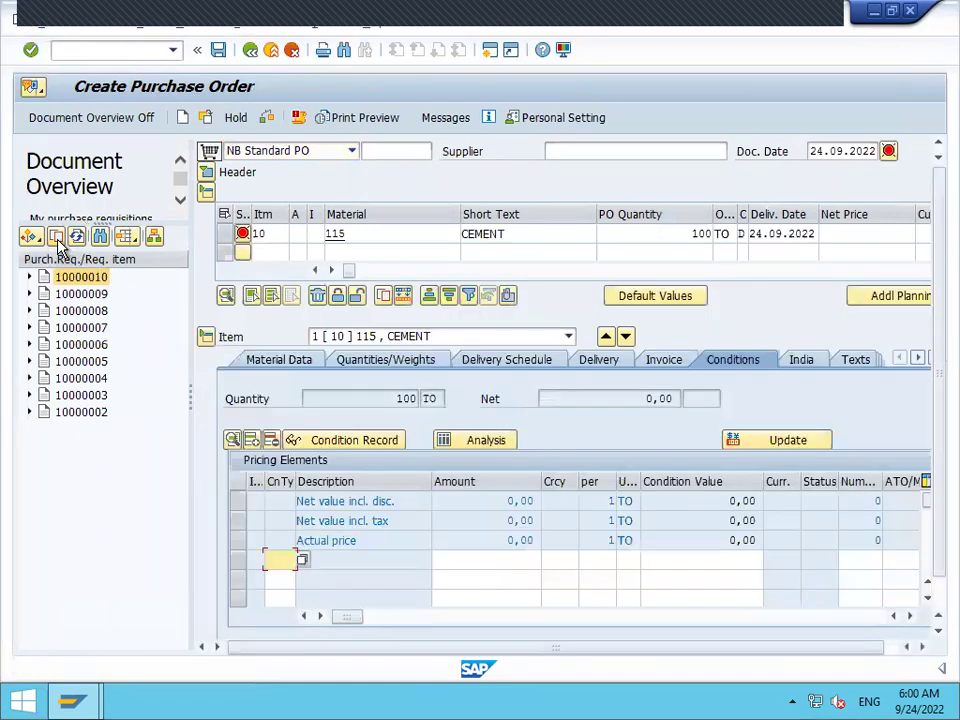
left_click(598, 151)
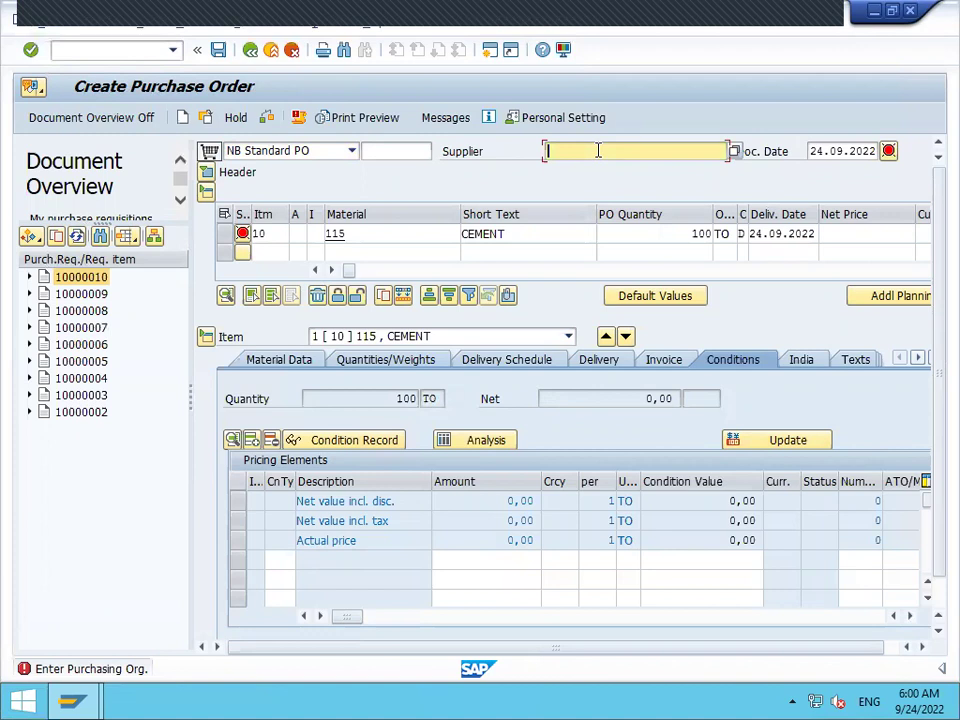
type("100")
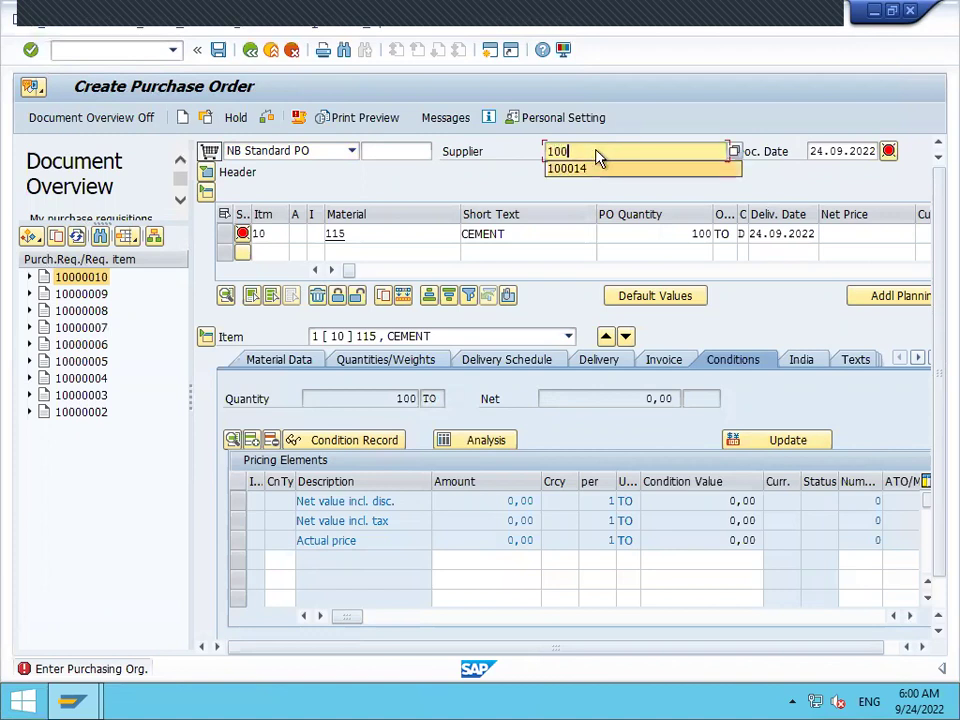
type("014")
key("Return")
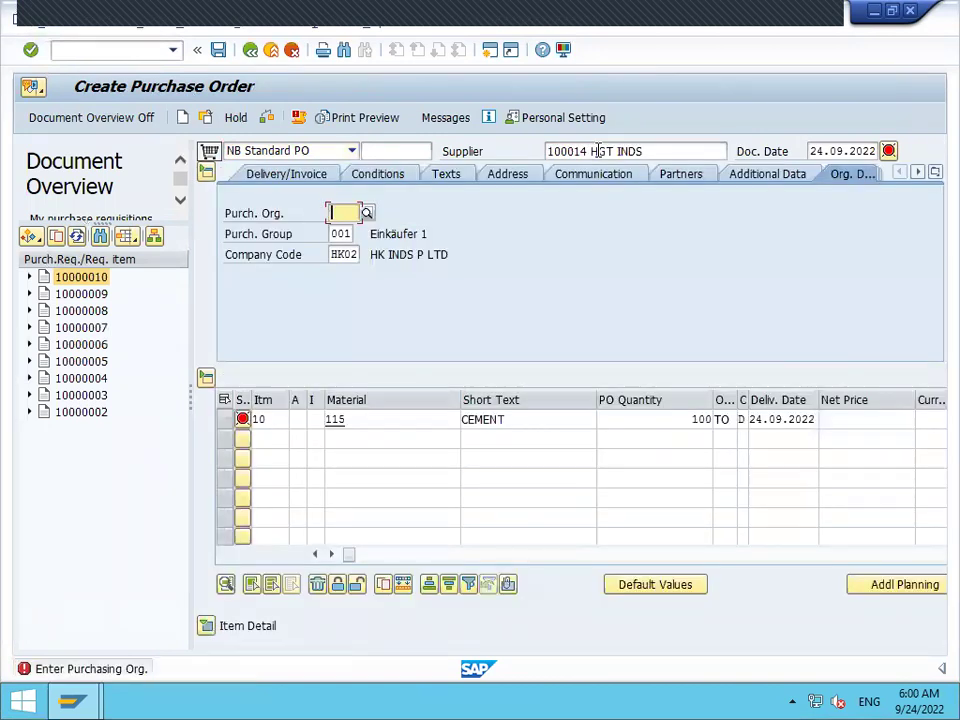
type("H")
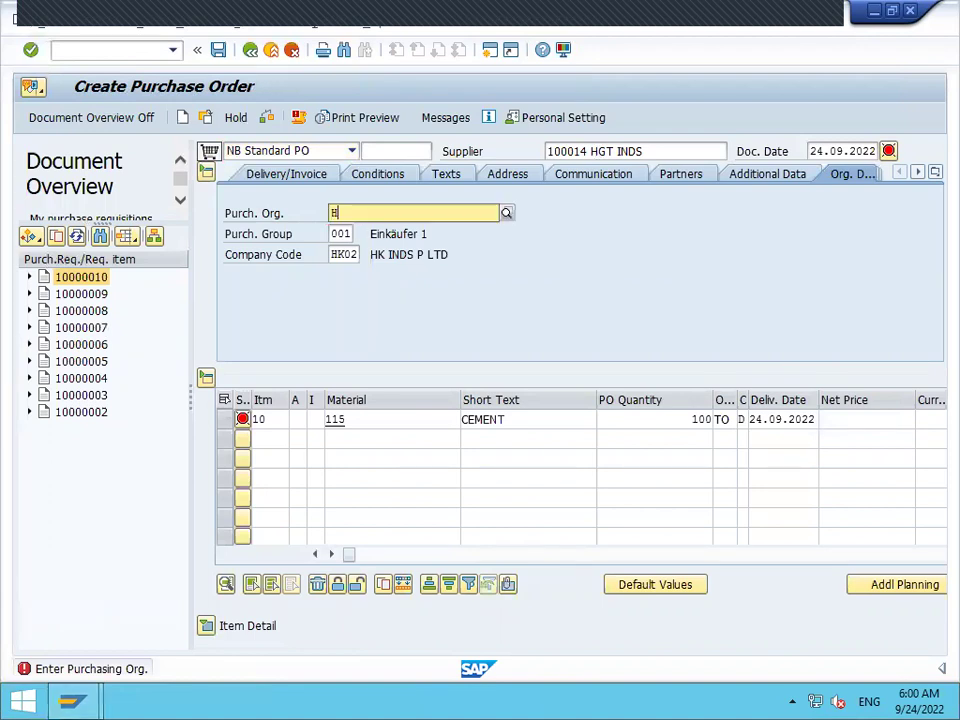
type("K02")
key("Return")
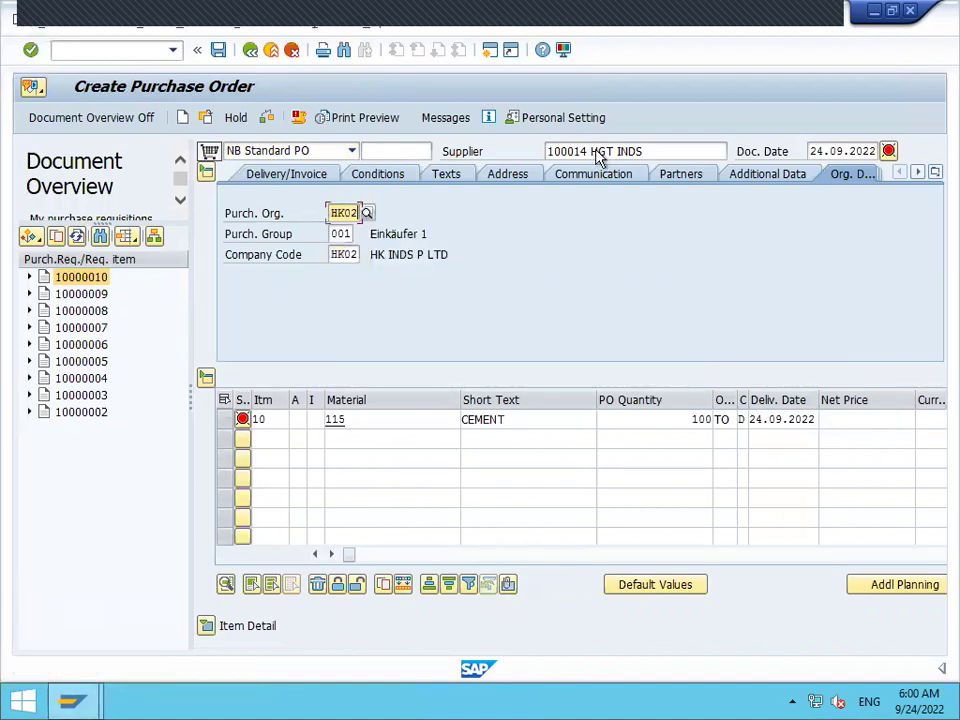
left_click(437, 555)
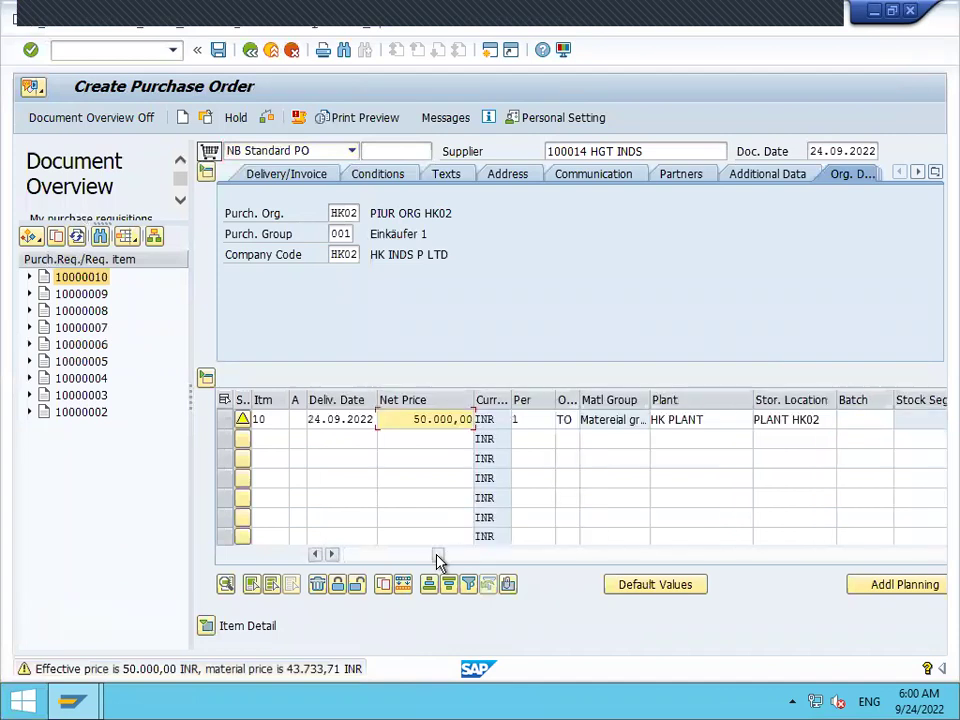
- Save the purchase order and read the creation message showing the new PO number
left_click(219, 52)
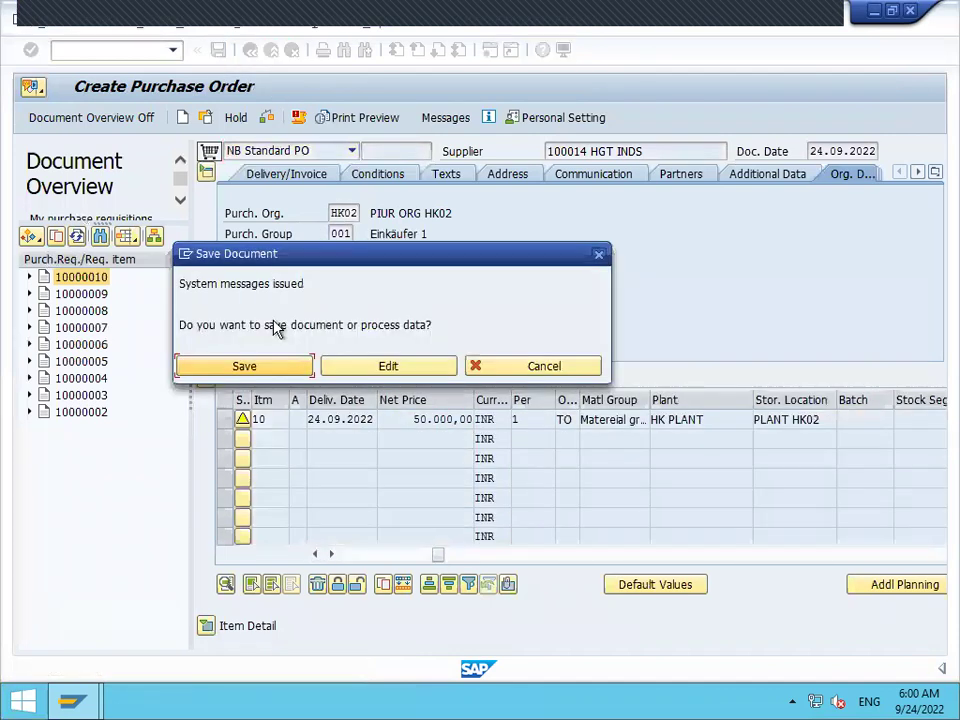
left_click(268, 370)
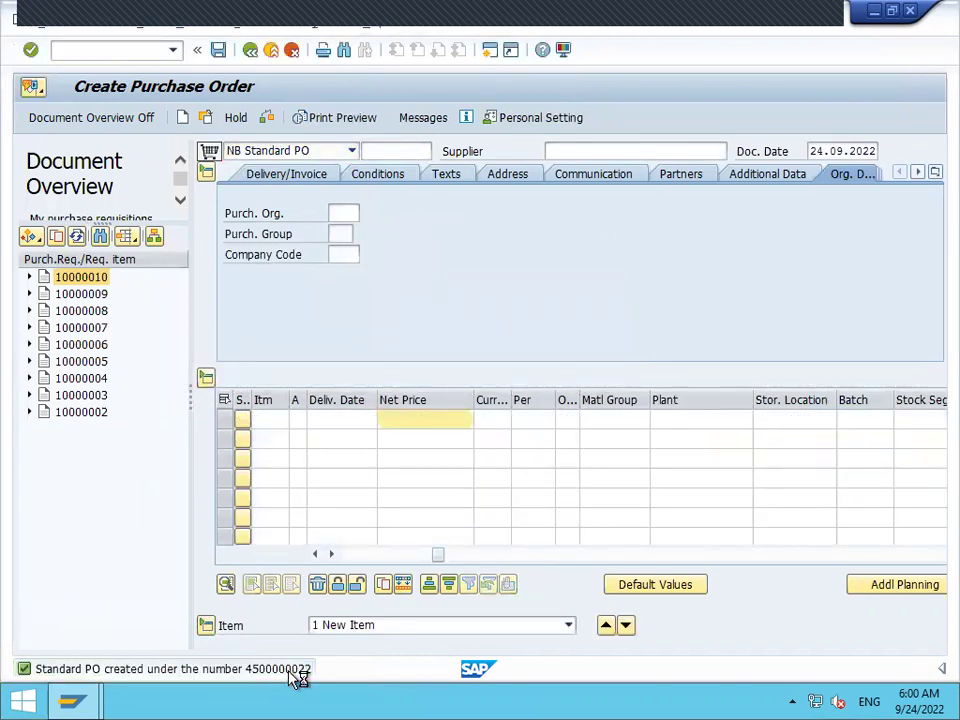
double_click(290, 677)
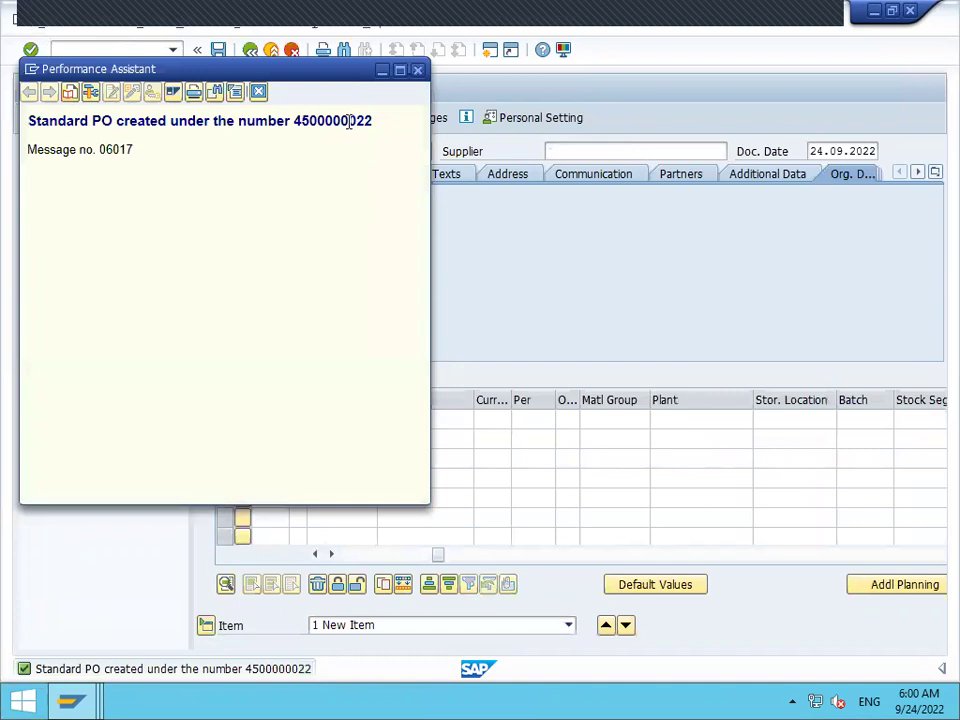
double_click(349, 120)
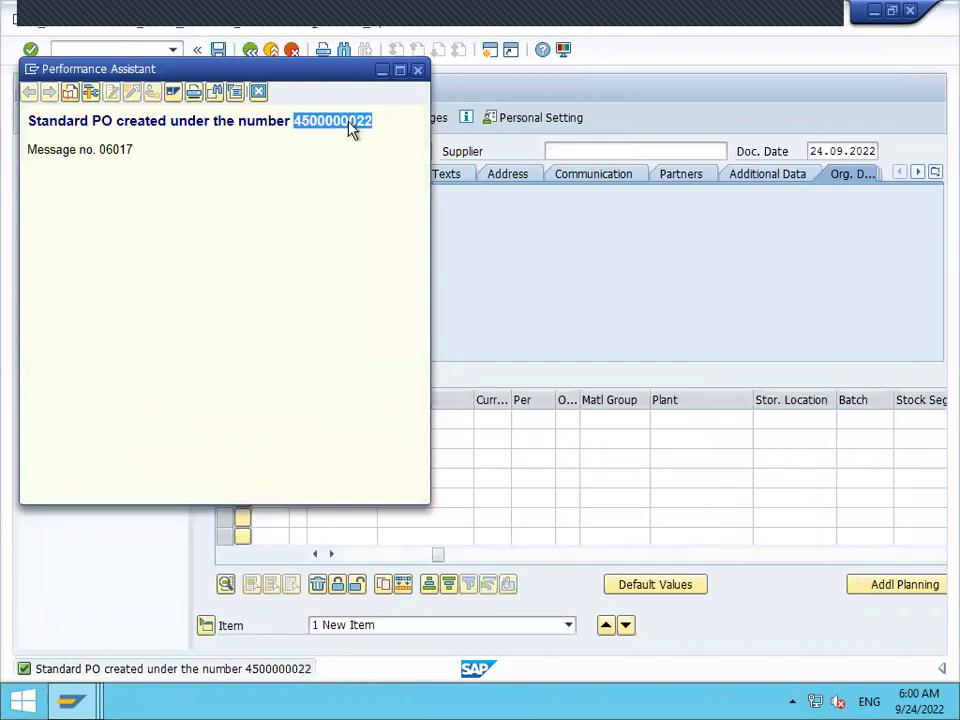
left_click(258, 92)
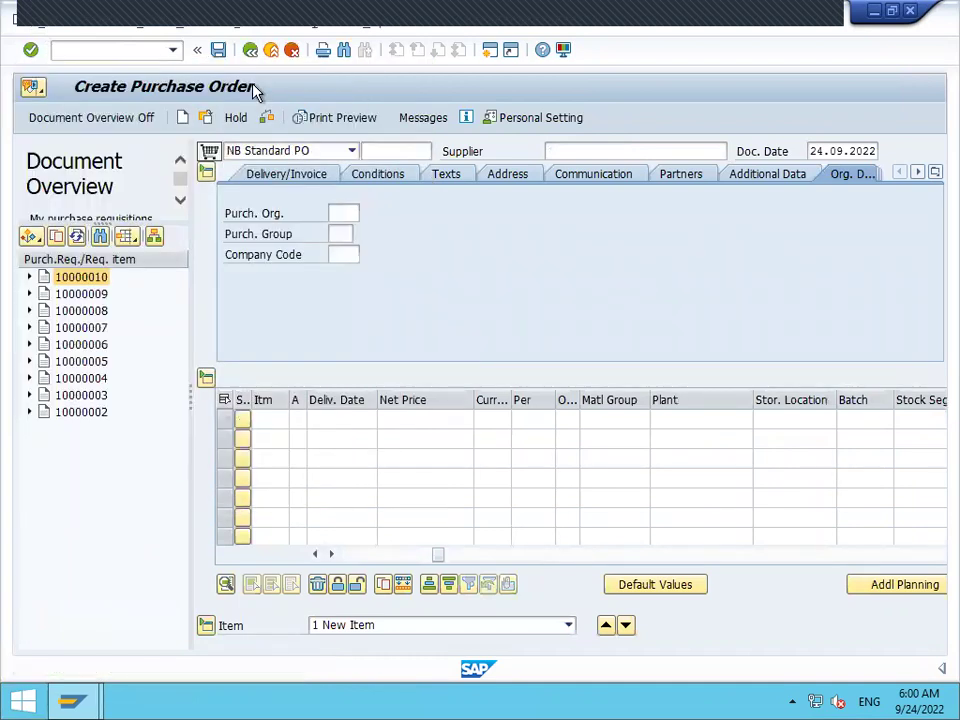
- Run /NMIGO for the new purchase order, mark the 100 TO CEMENT line OK, and post
left_click(100, 50)
type("/NMIGO")
key("Return")
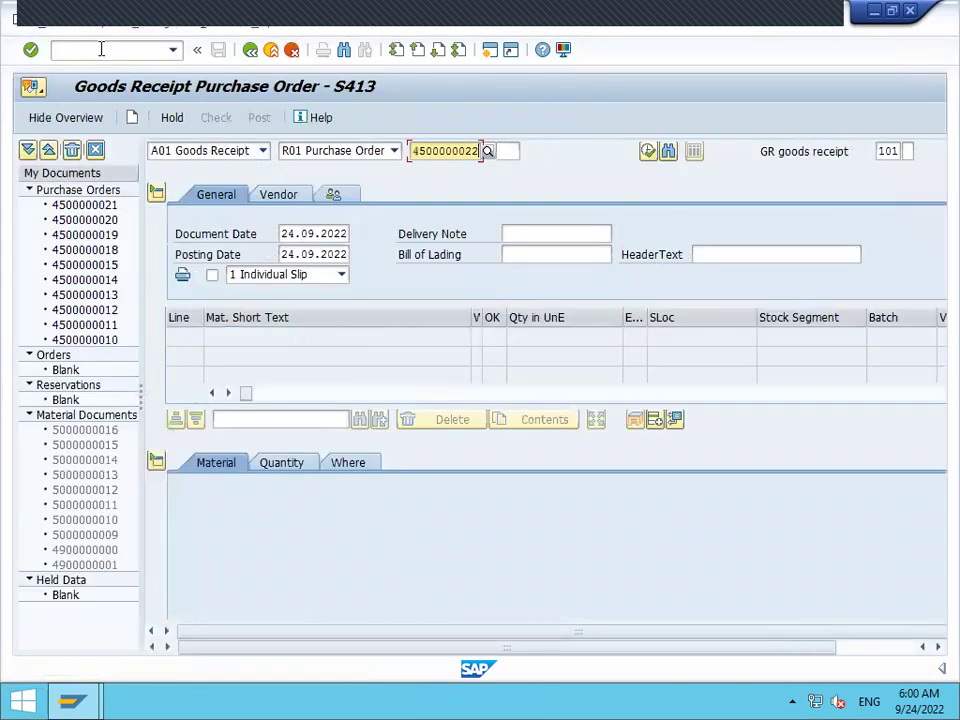
key("Return")
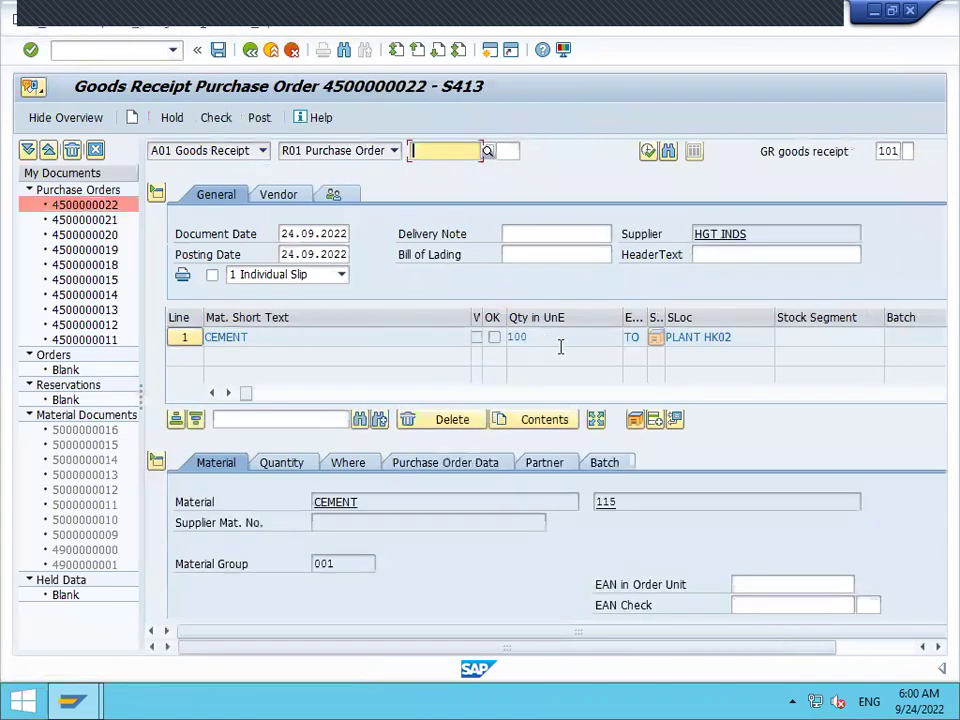
left_click(655, 420)
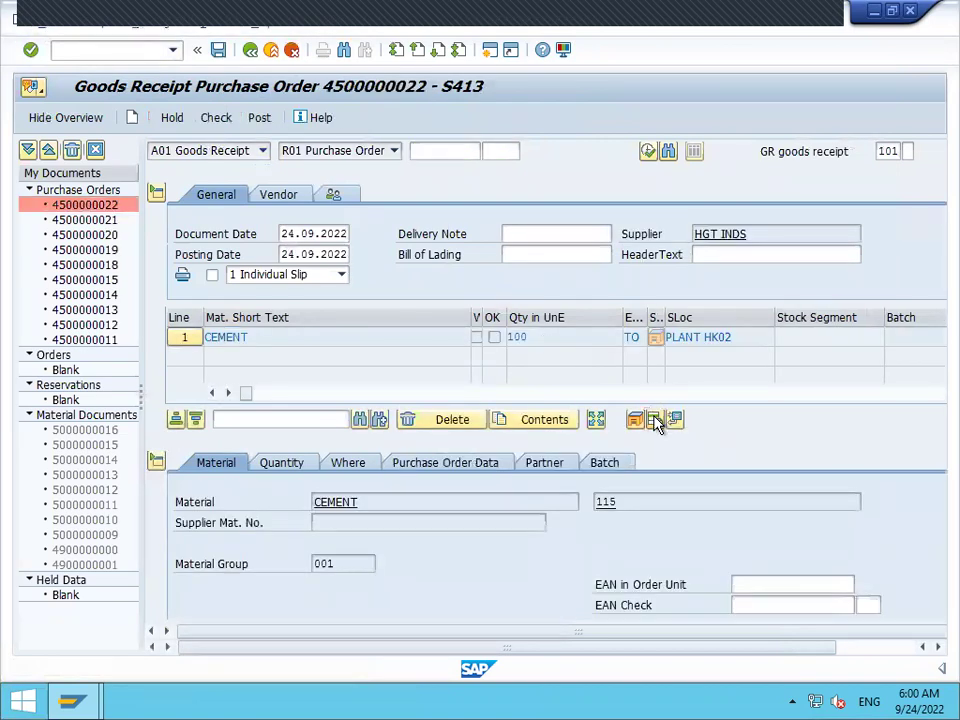
left_click(494, 338)
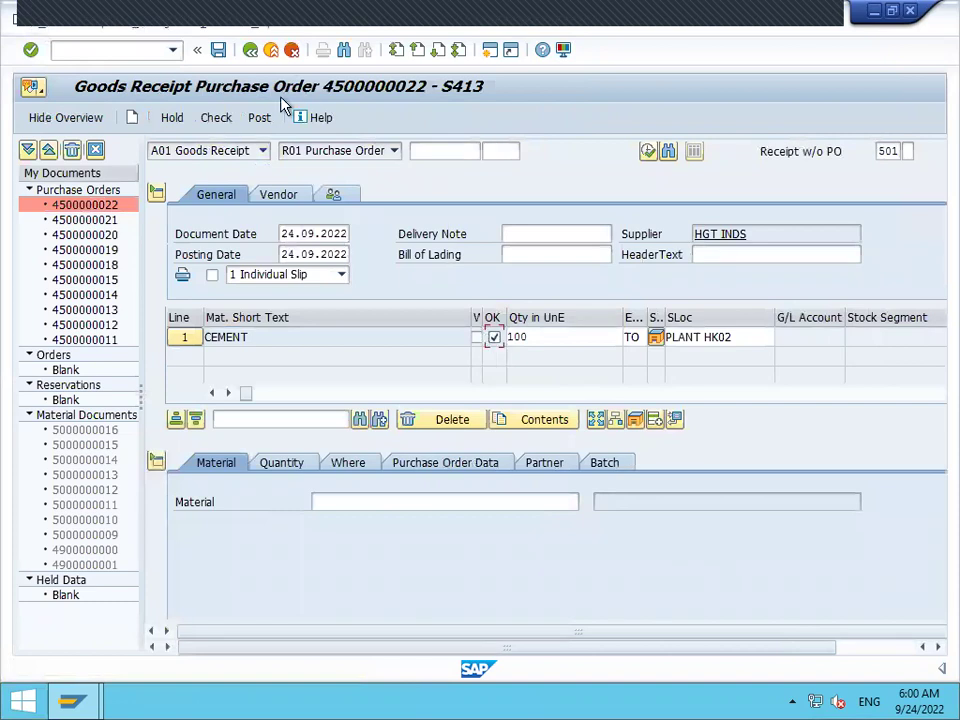
left_click(259, 119)
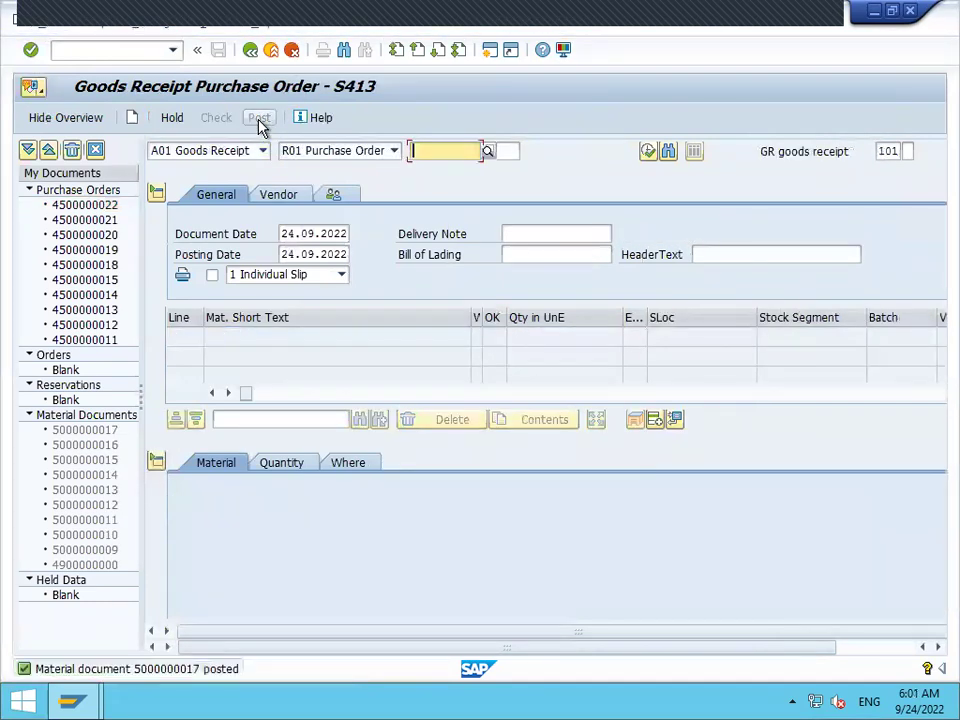
- Run MIRO with company code HK02 and invoice date 24.09.2022
left_click(271, 49)
type("MI")
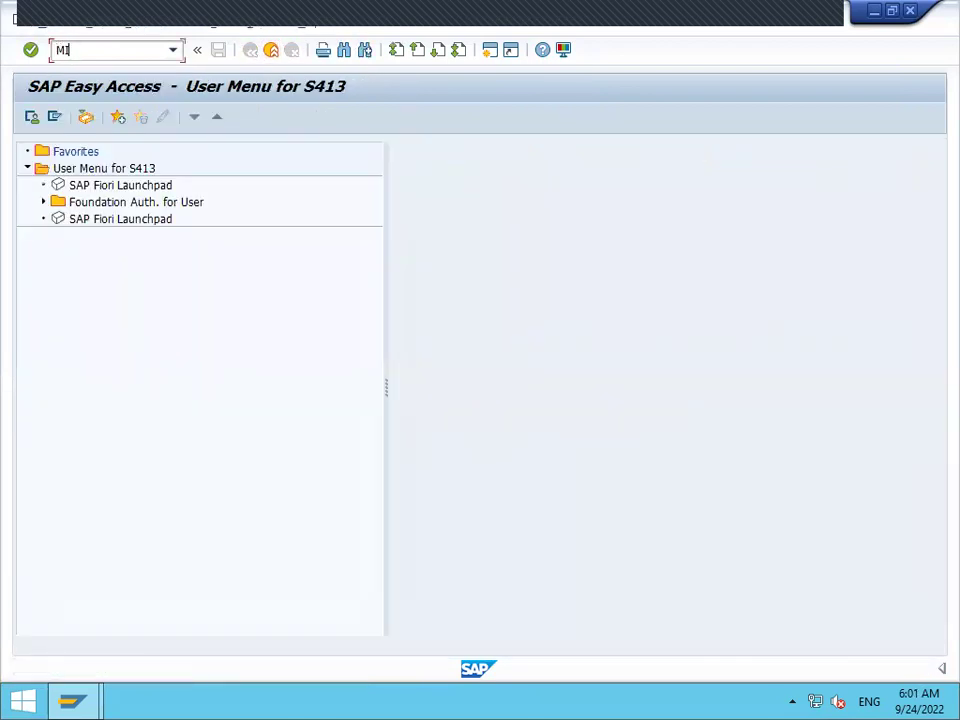
type("RO")
key("Return")
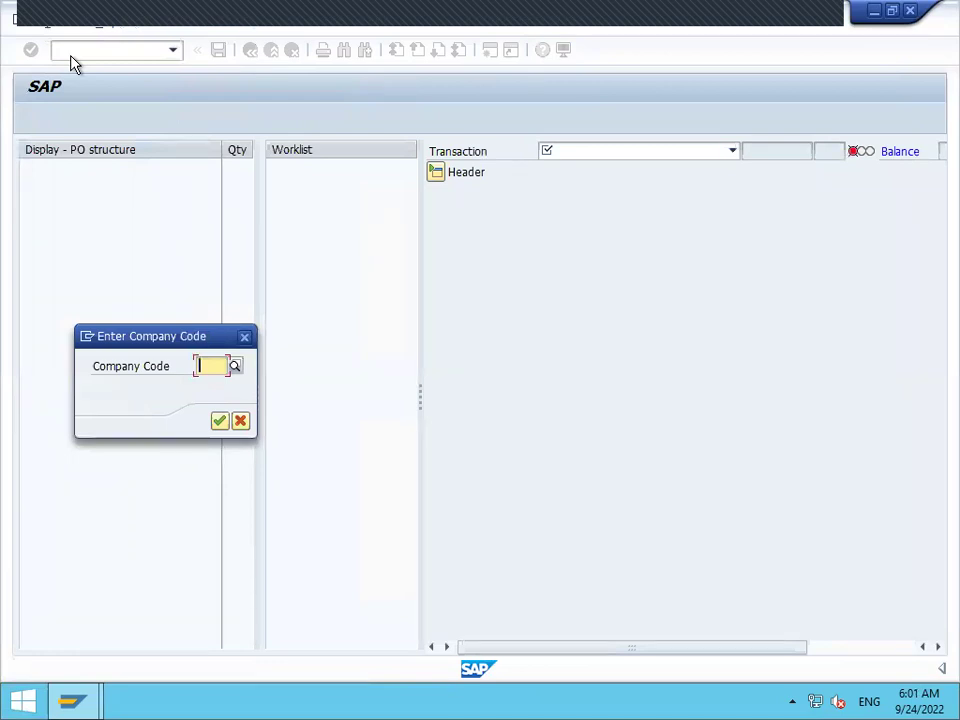
type("HK")
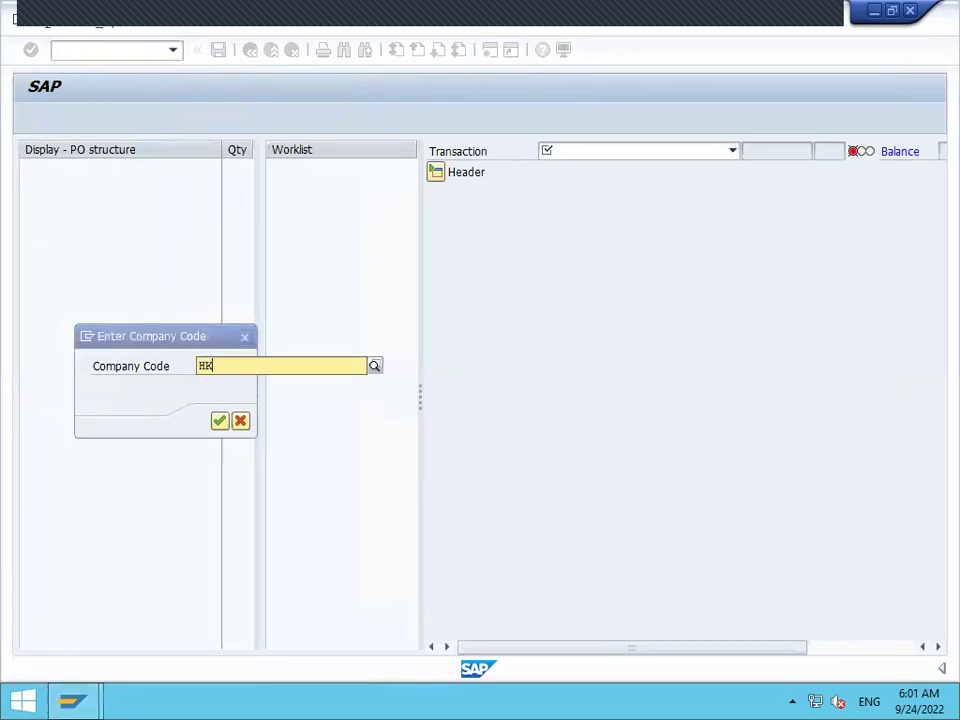
type("02")
key("Return")
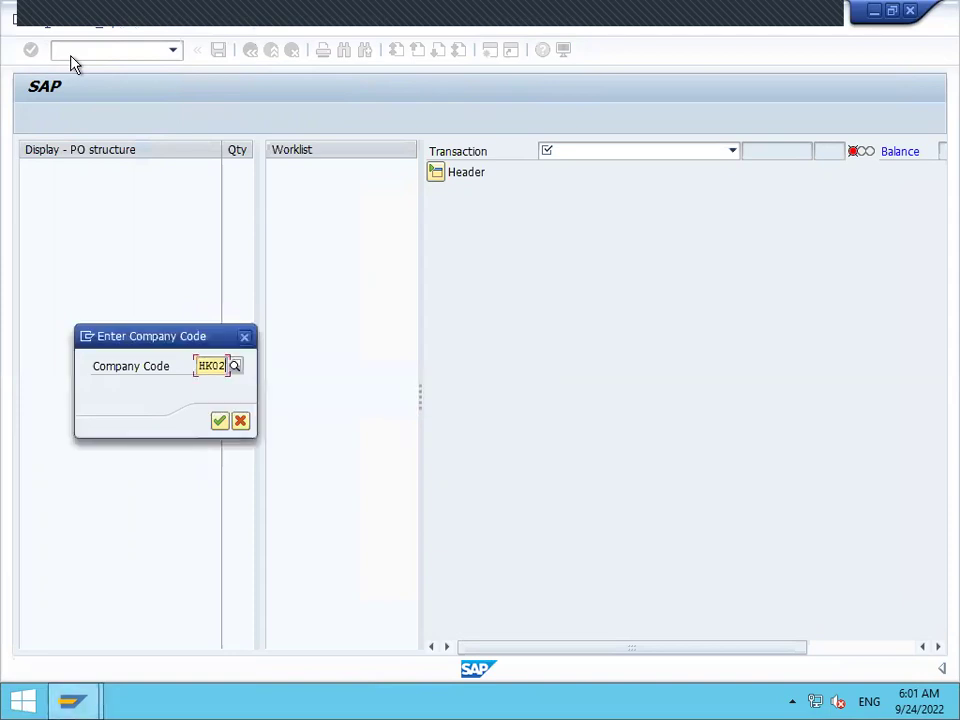
key("Return")
key("BackSpace")
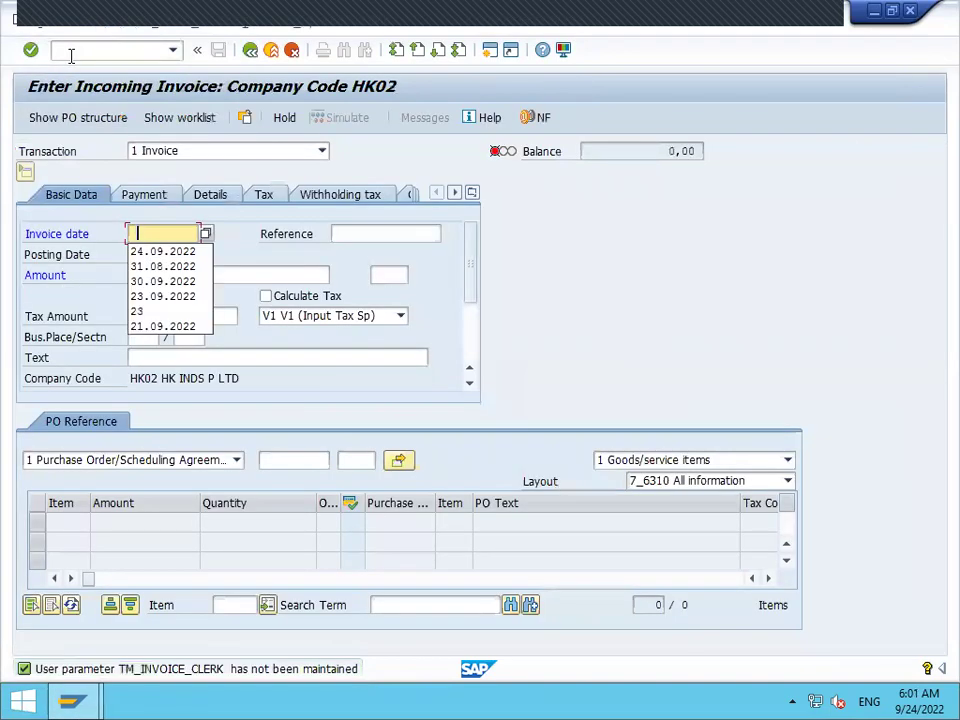
key("Down")
key("Return")
key("Return")
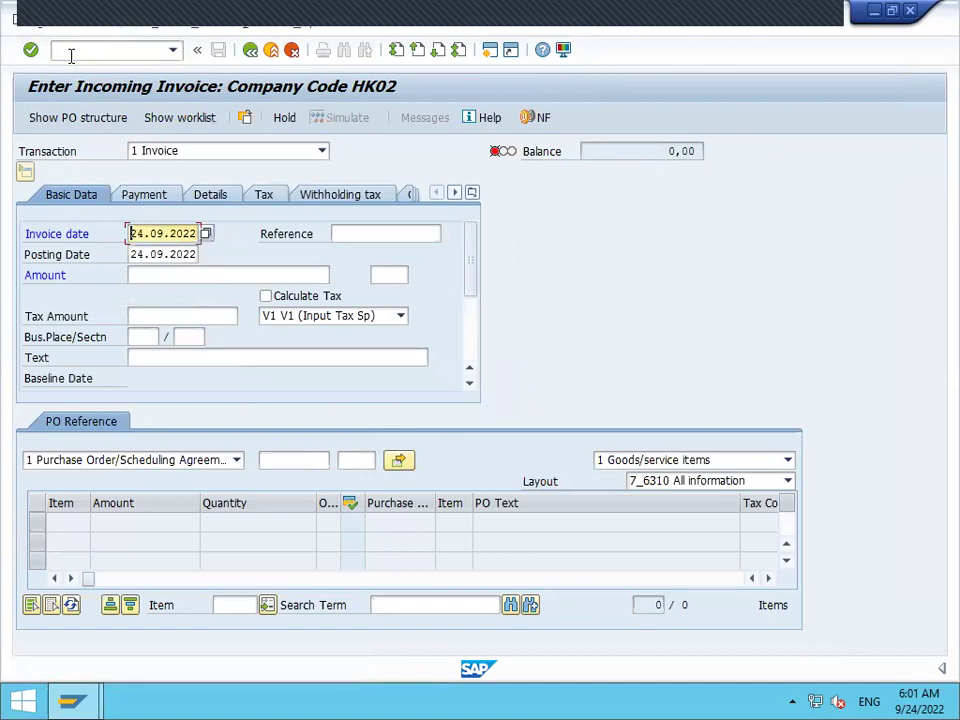
- Set tax code A2 with Calculate Tax, and reference the new purchase order
left_click(335, 320)
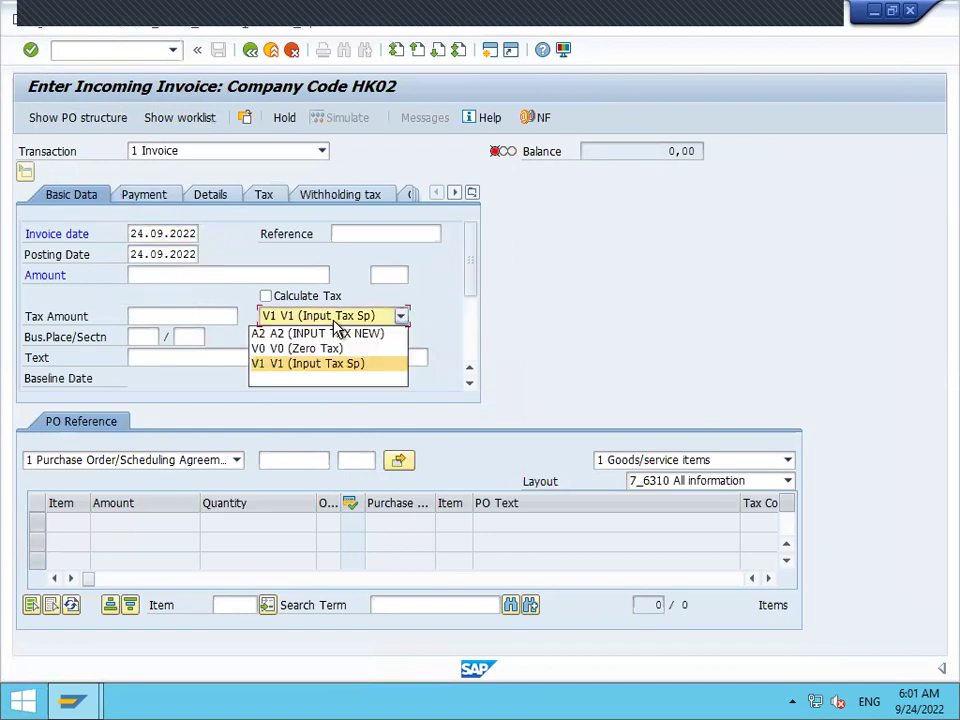
left_click(388, 334)
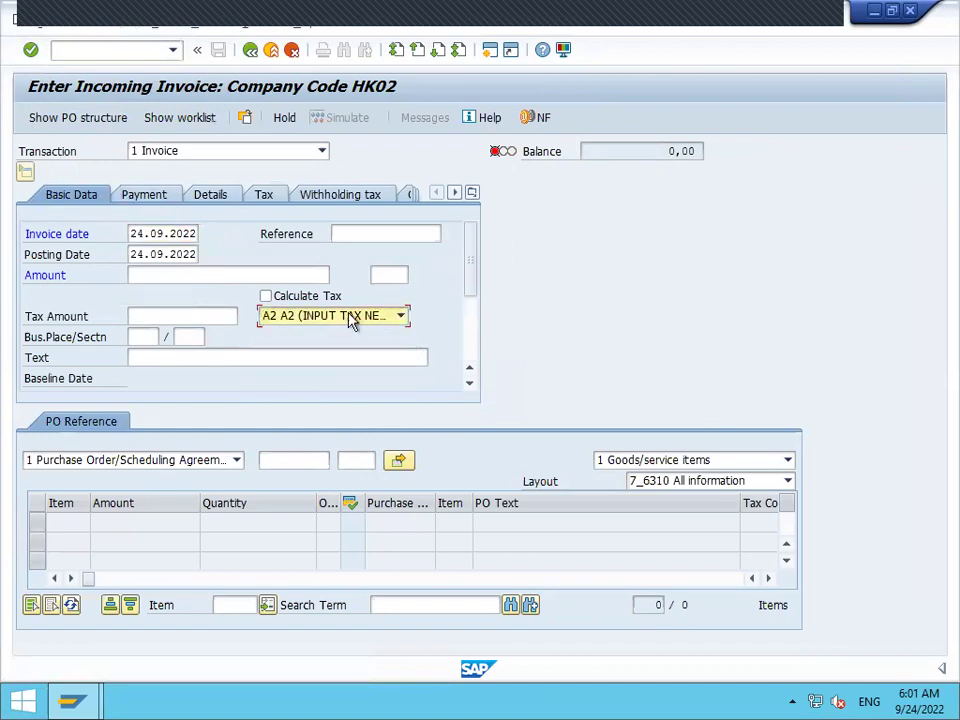
left_click(266, 296)
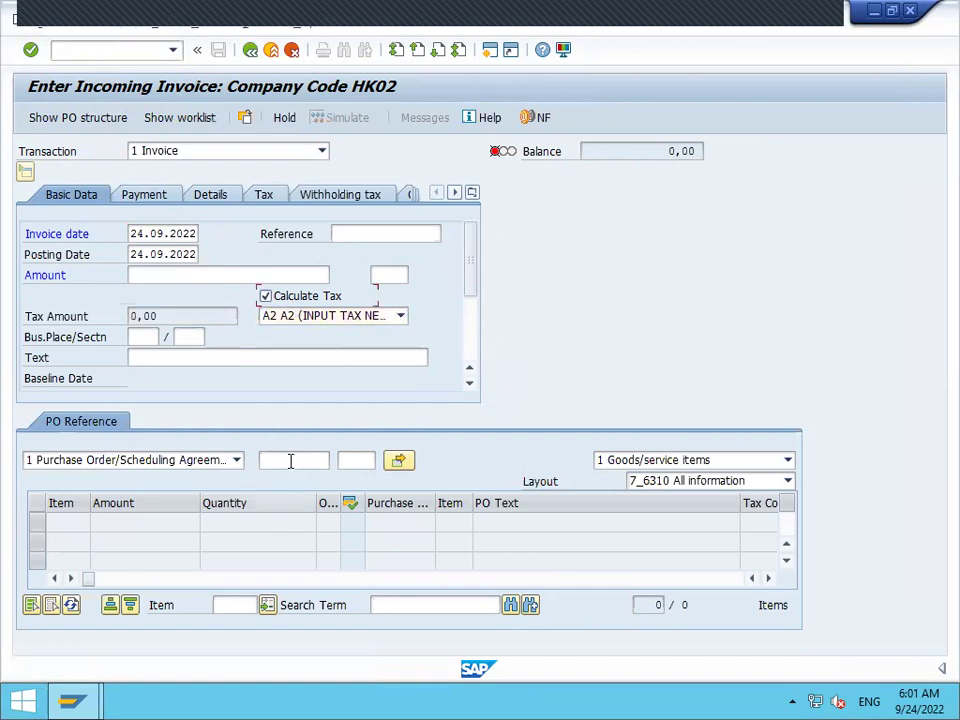
left_click(290, 460)
key("ctrl+v")
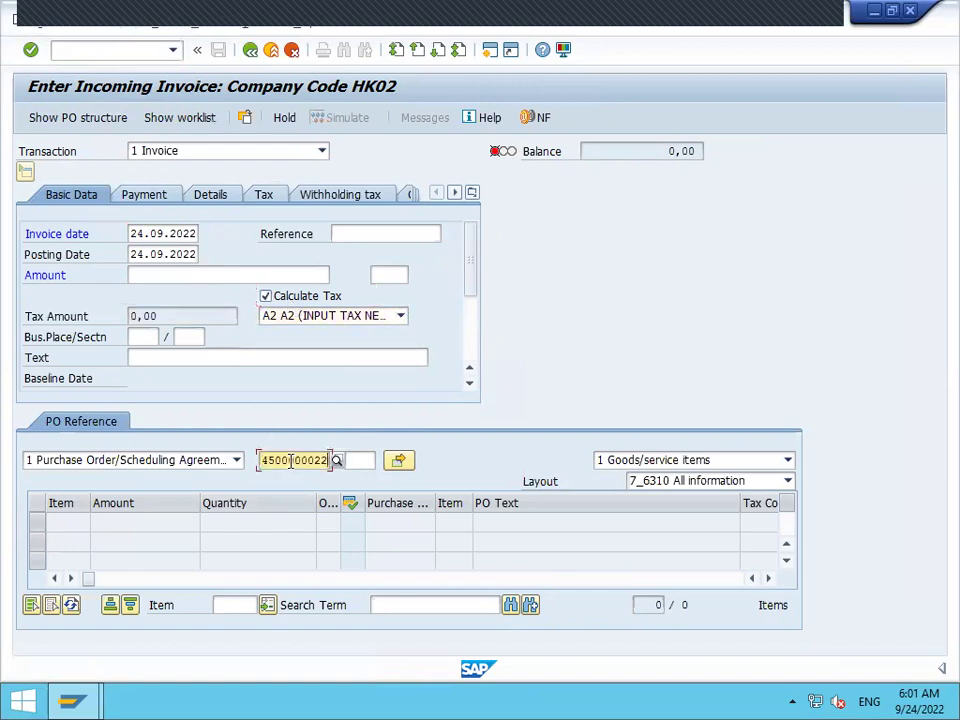
key("Return")
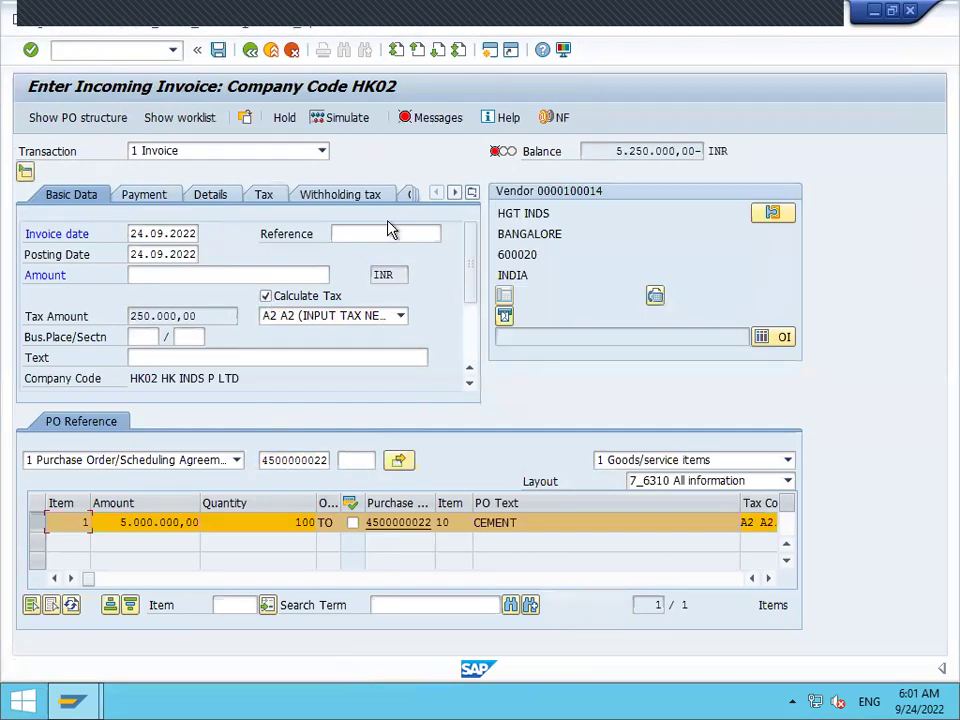
- Enter invoice amount 5250000 so the balance becomes 0,00
left_click(257, 273)
left_click(621, 150)
left_click(249, 275)
type("525")
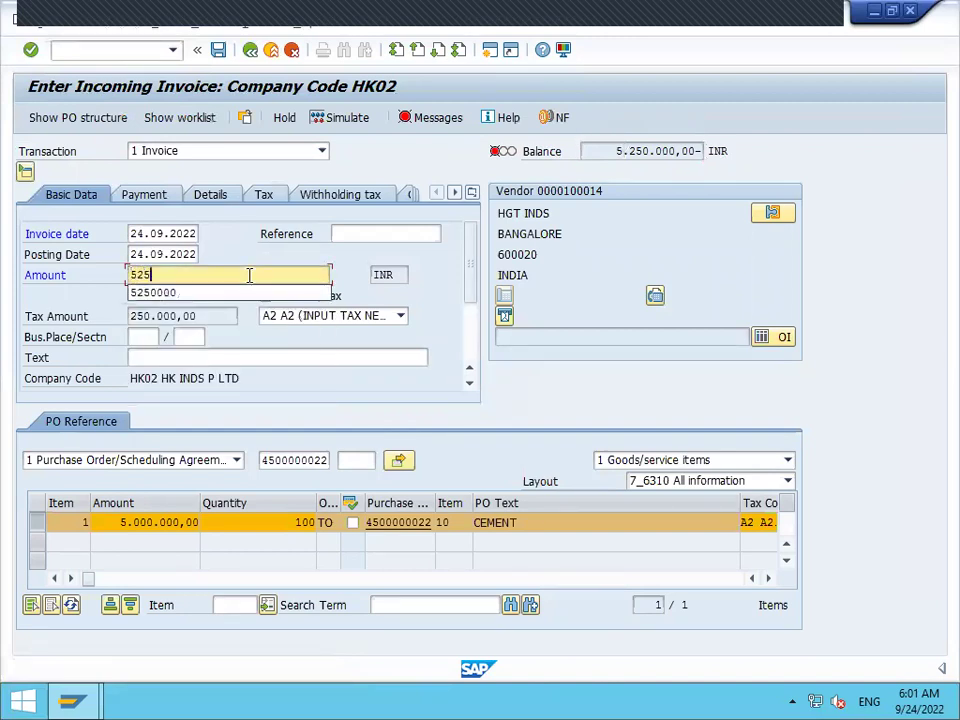
type("0000")
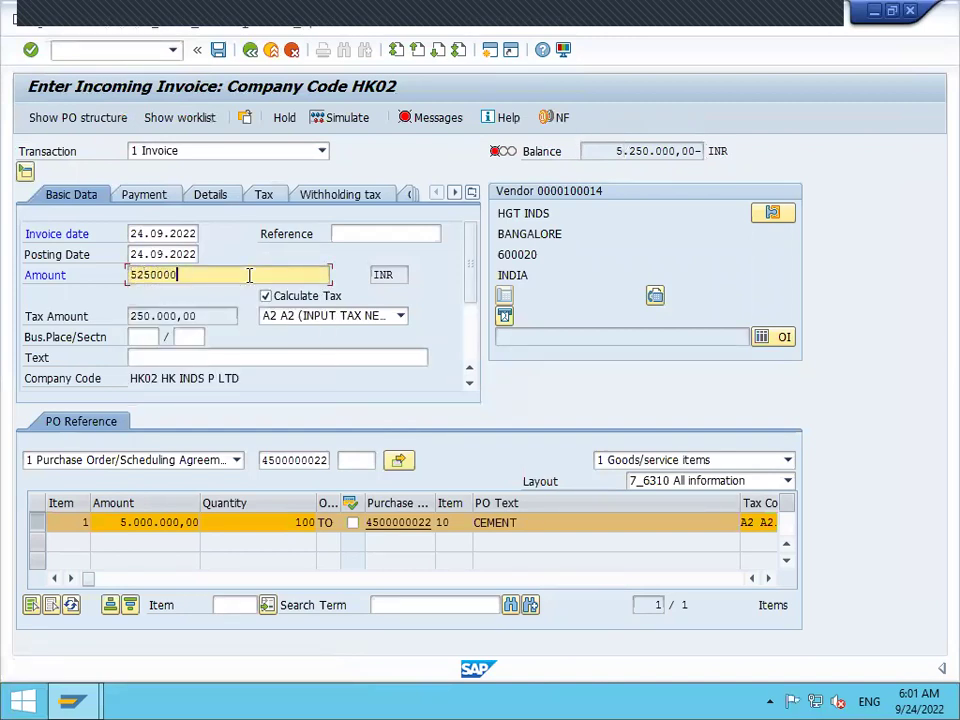
key("Return")
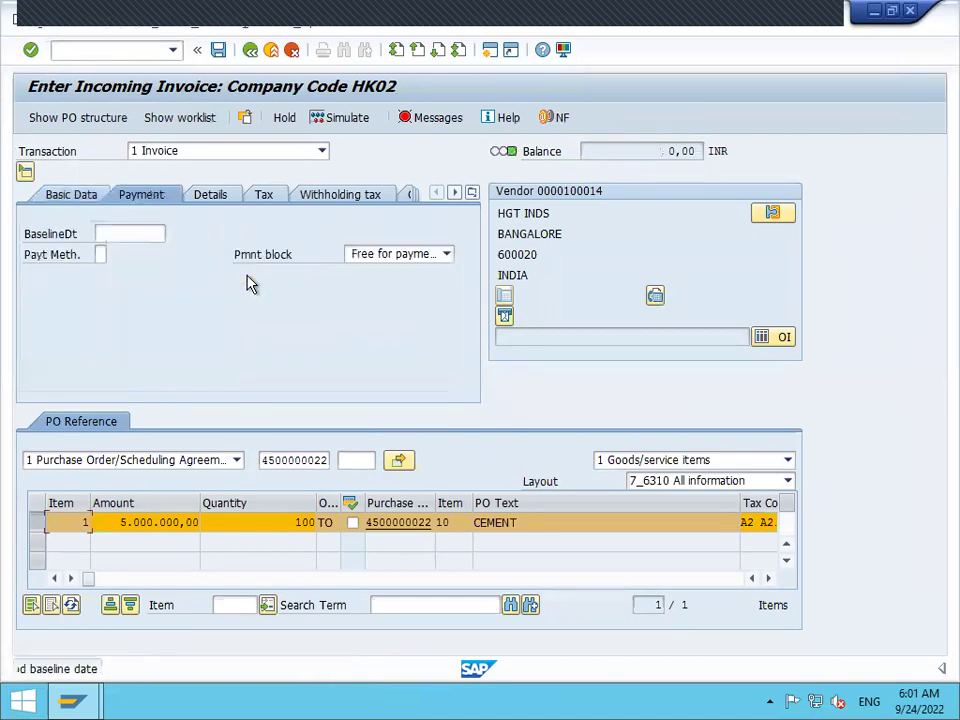
- Set the payment baseline date to 30.09.2022 from the calendar, then return to Basic Data
left_click(120, 232)
left_click(173, 236)
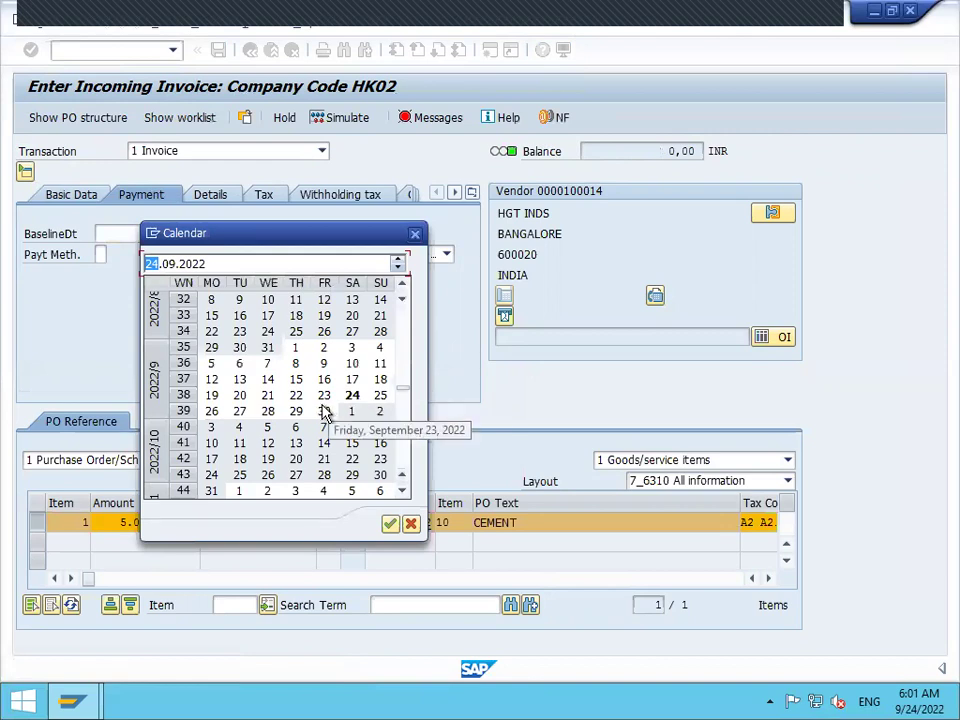
double_click(325, 413)
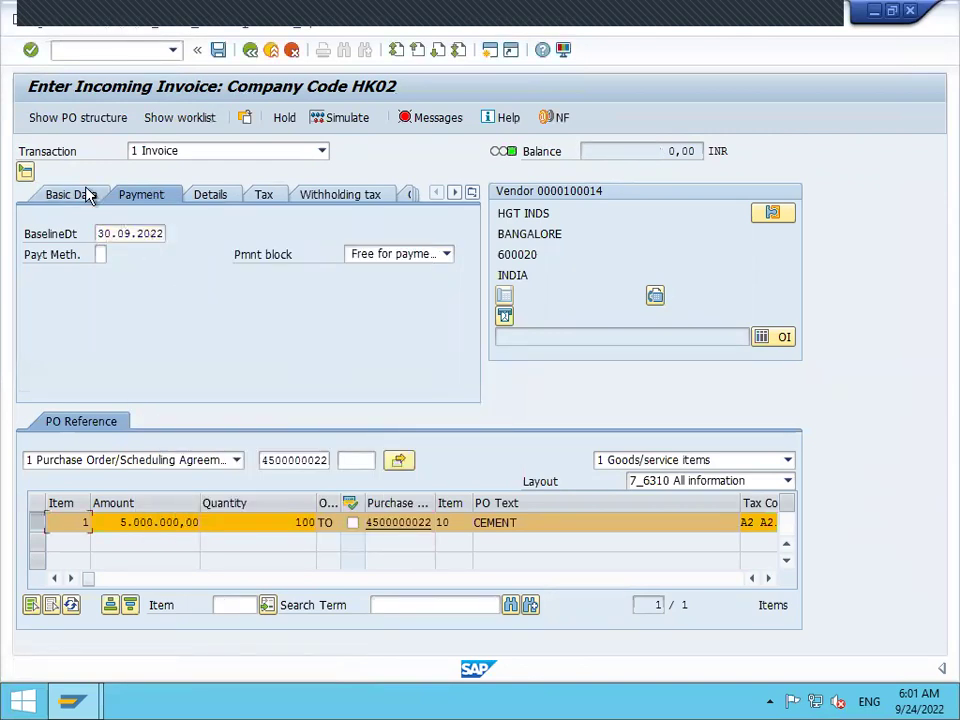
left_click(70, 195)
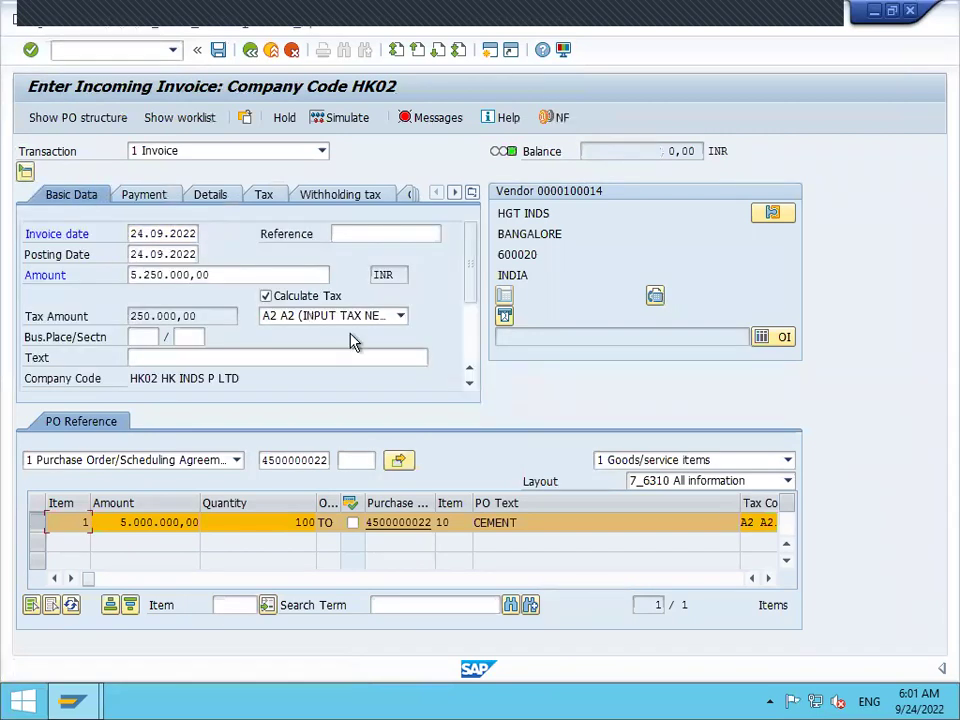
scroll(475, 358, "down", 2)
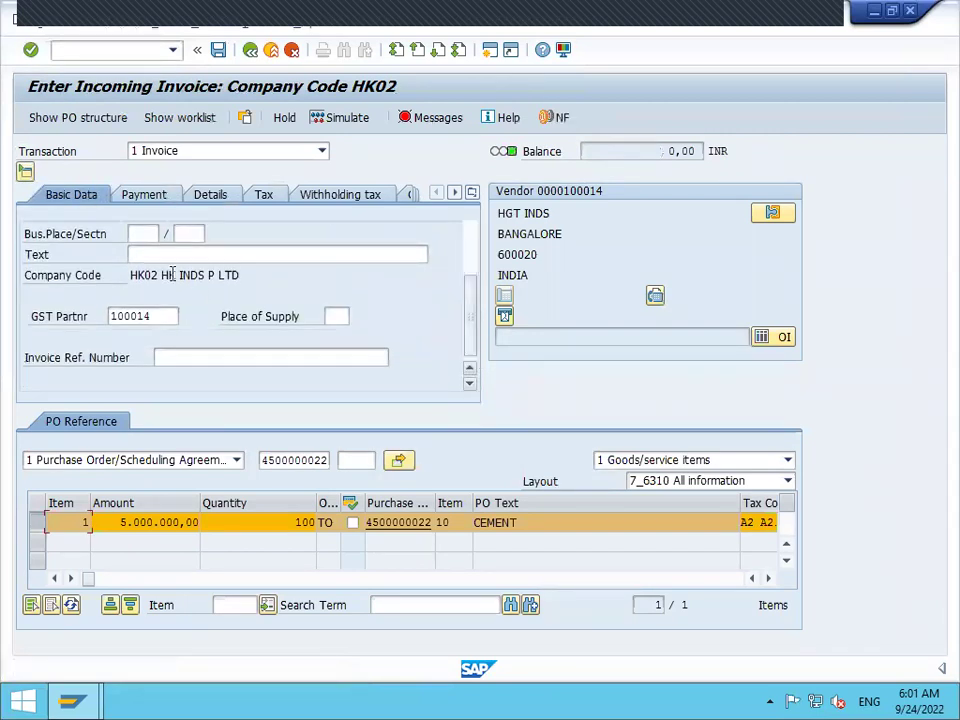
- Select business place HK02 and section SSS1 from their value lists
left_click(138, 232)
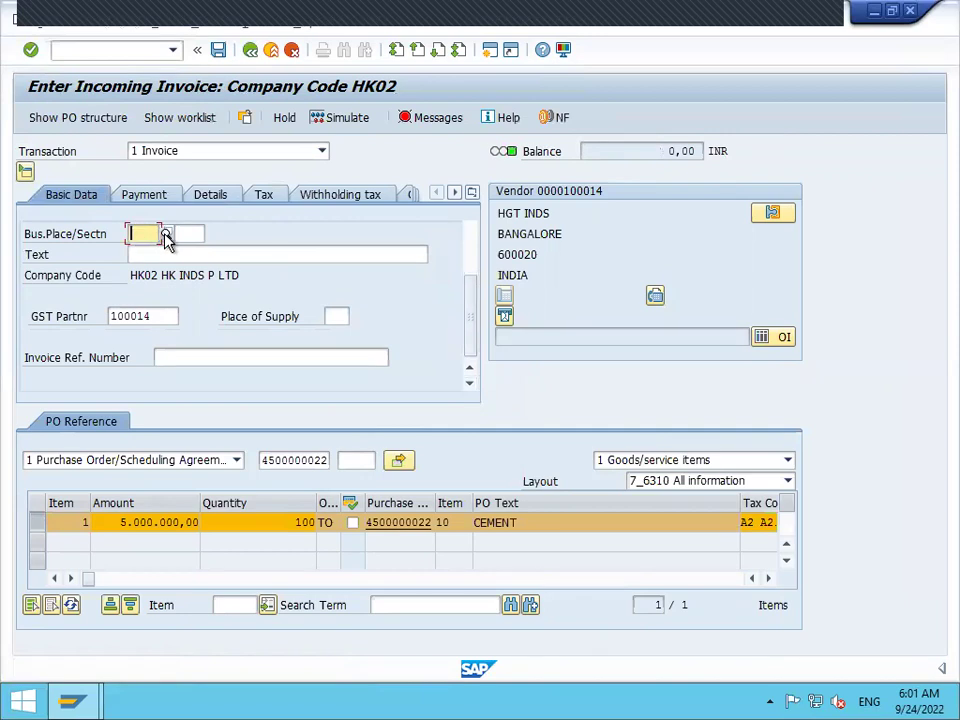
left_click(166, 235)
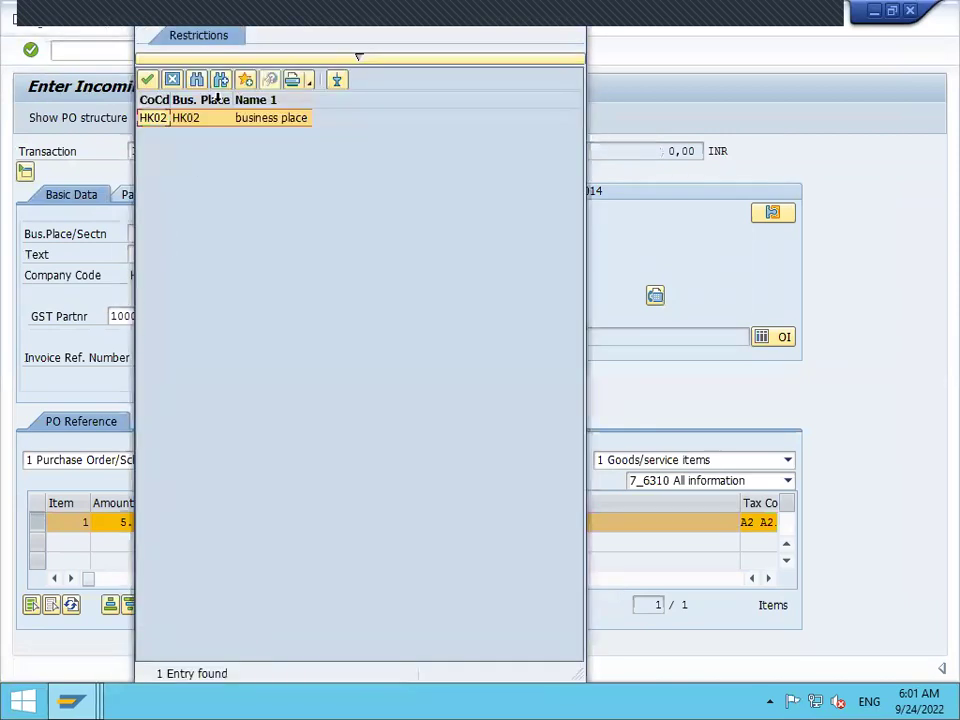
double_click(203, 119)
left_click(193, 232)
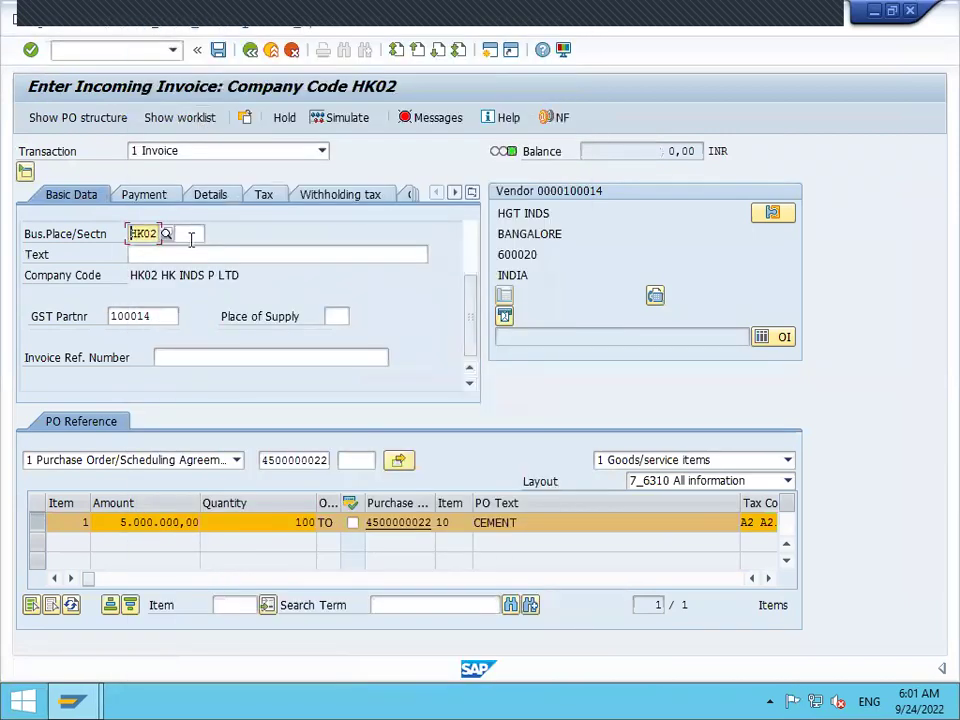
left_click(212, 234)
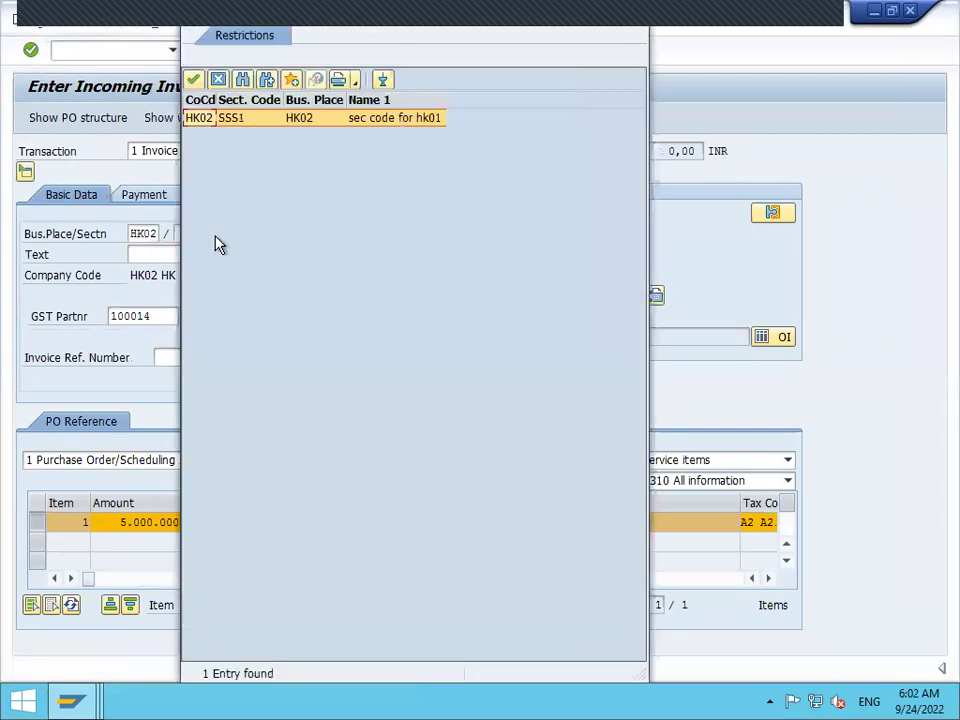
double_click(252, 121)
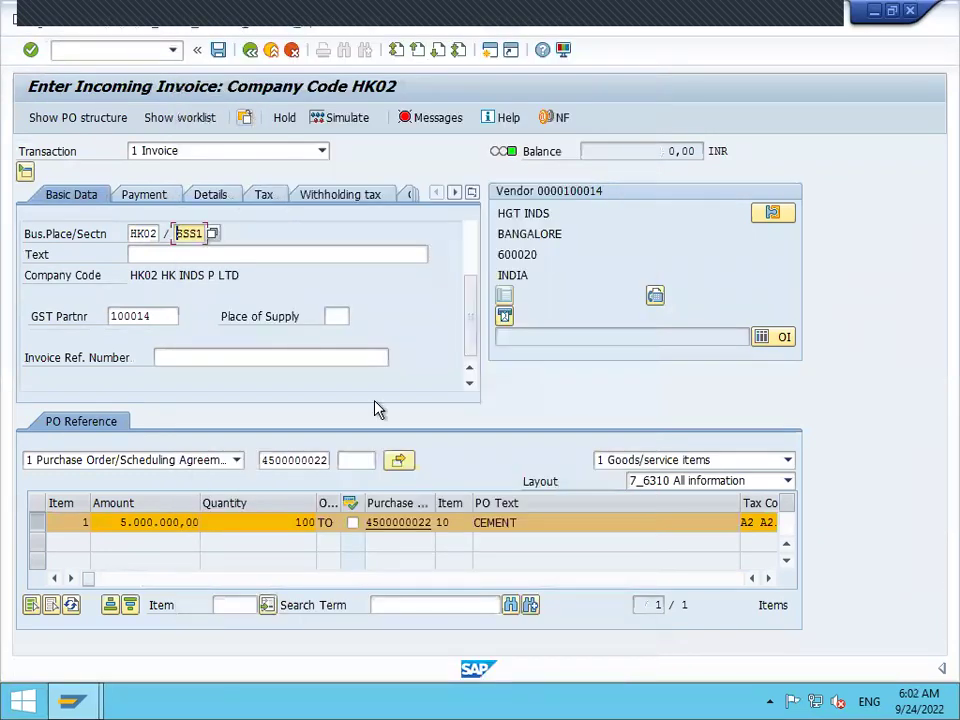
- Set the place of supply to 22 (Tamil Nadu)
left_click(339, 314)
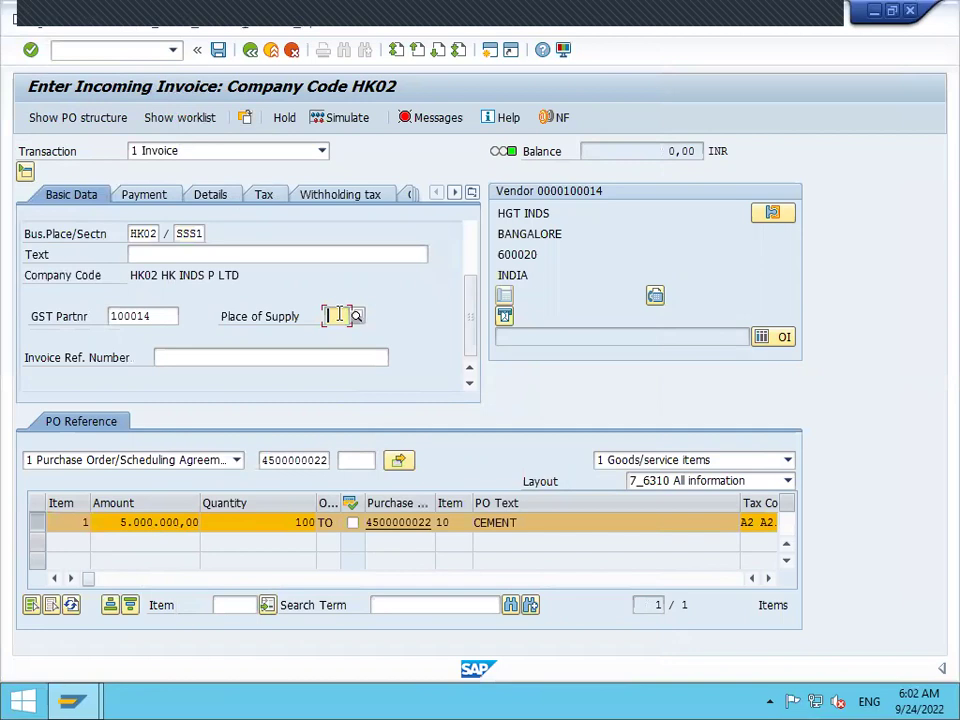
type("22")
key("Down")
key("Return")
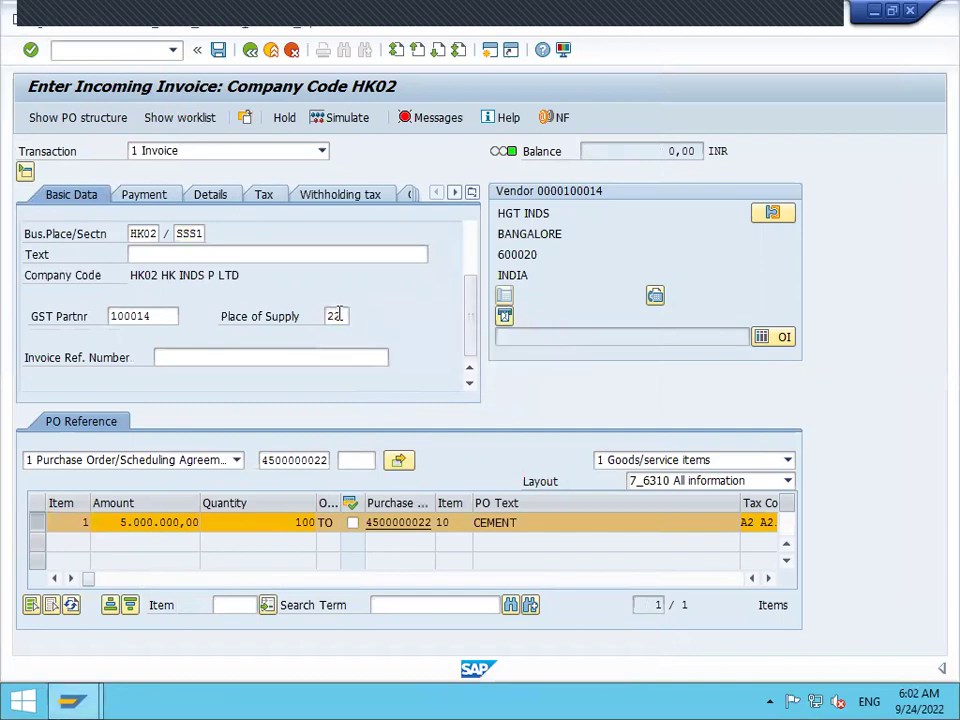
- Simulate the invoice (vendor 5.250.000,00 vs GR/IR 5.000.000,00, tax 250.000,00) and post it
left_click(360, 122)
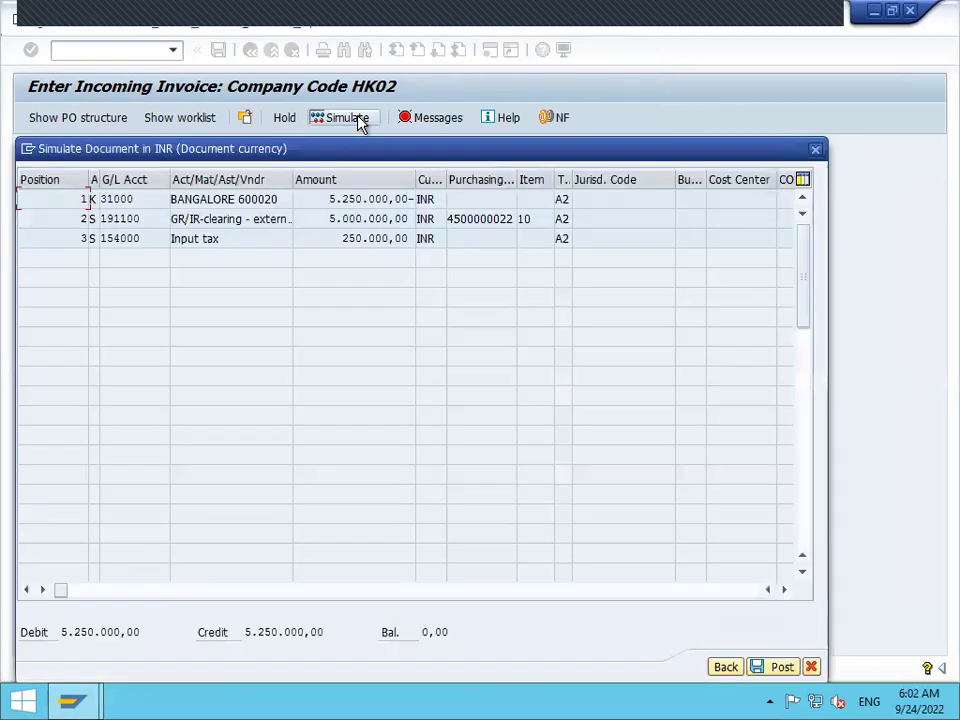
left_click(764, 672)
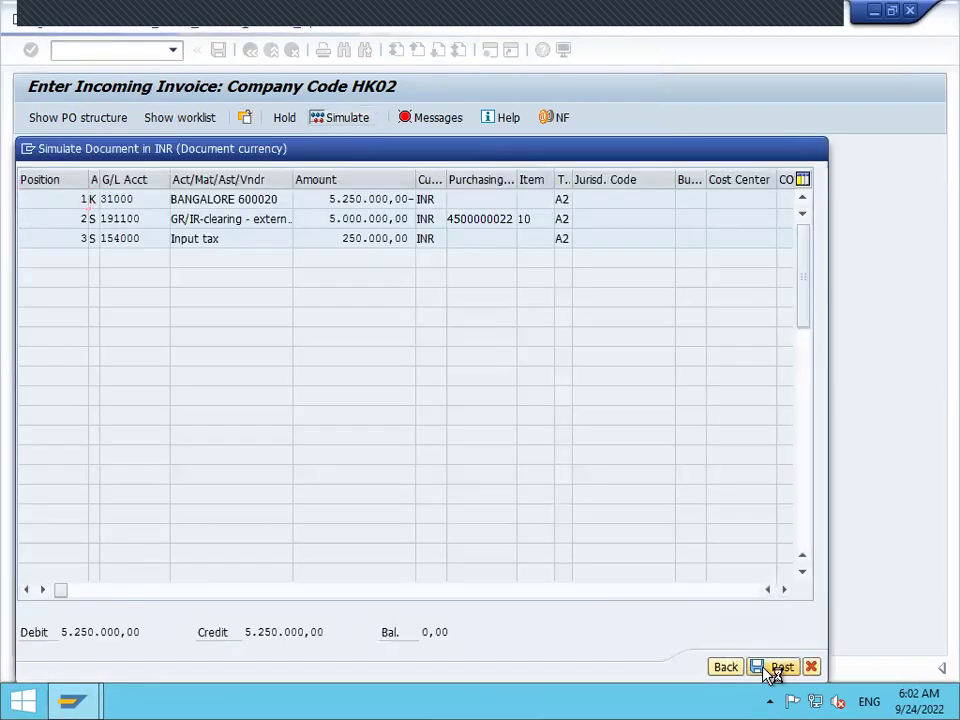